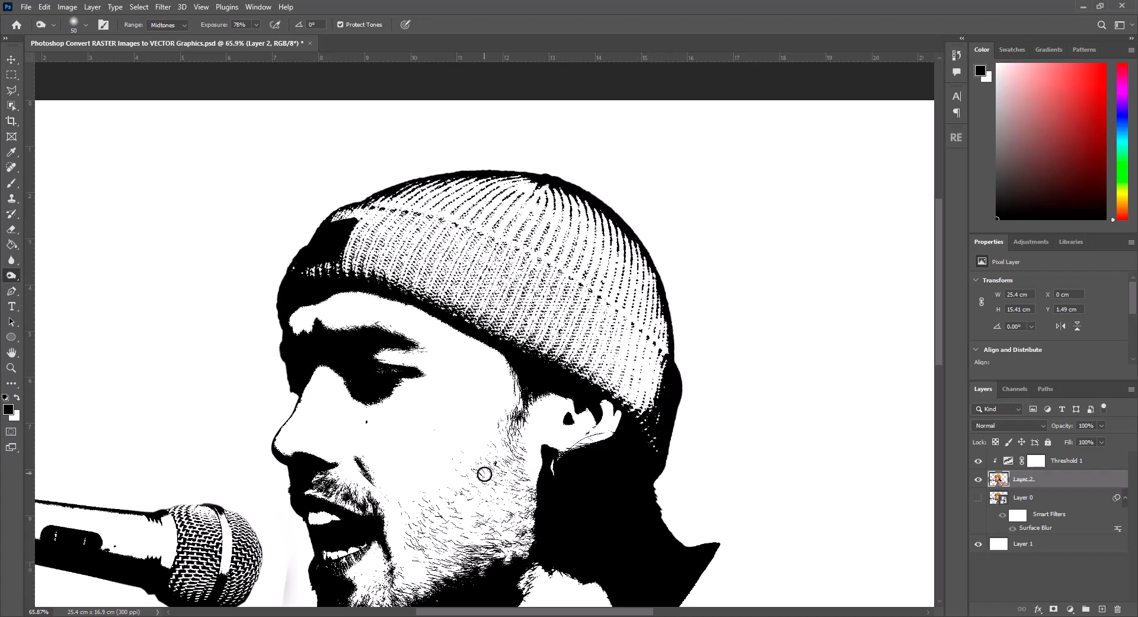
# - Burn a continuous black outline along the jacket's shoulder on Layer 2, raising the exposure to 100%
pyautogui.moveTo(484, 473); pyautogui.dragTo(443, 352)
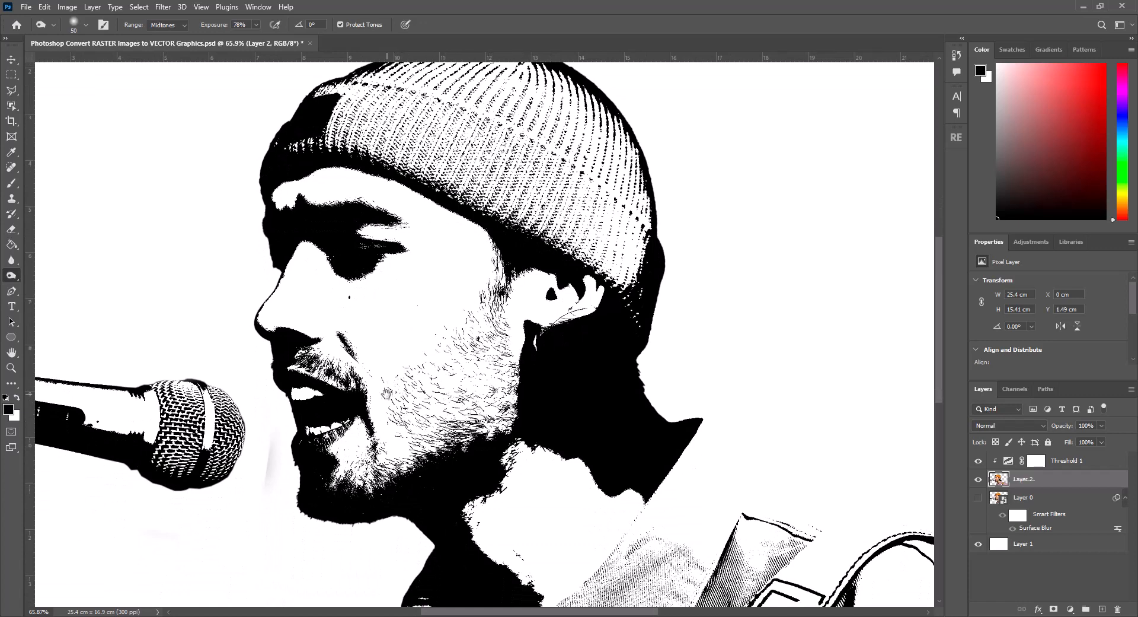
pyautogui.moveTo(604, 533); pyautogui.dragTo(441, 430)
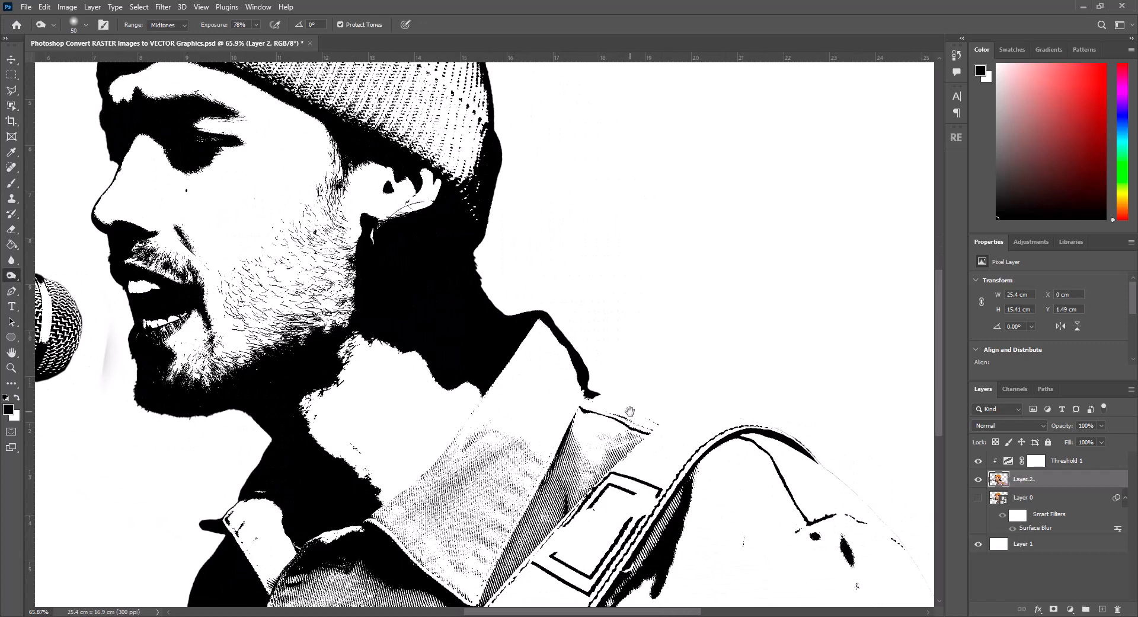
pyautogui.moveTo(630, 410); pyautogui.dragTo(486, 335)
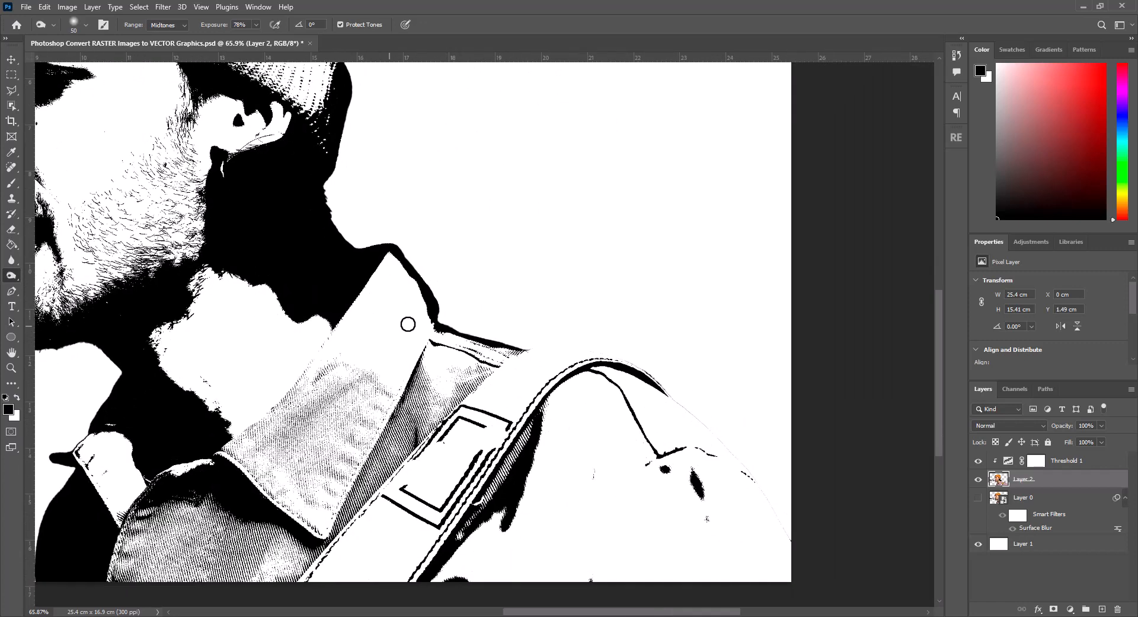
pyautogui.moveTo(467, 392)
pyautogui.mouseDown()
pyautogui.moveTo(558, 343)
pyautogui.moveTo(579, 348)
pyautogui.mouseUp()
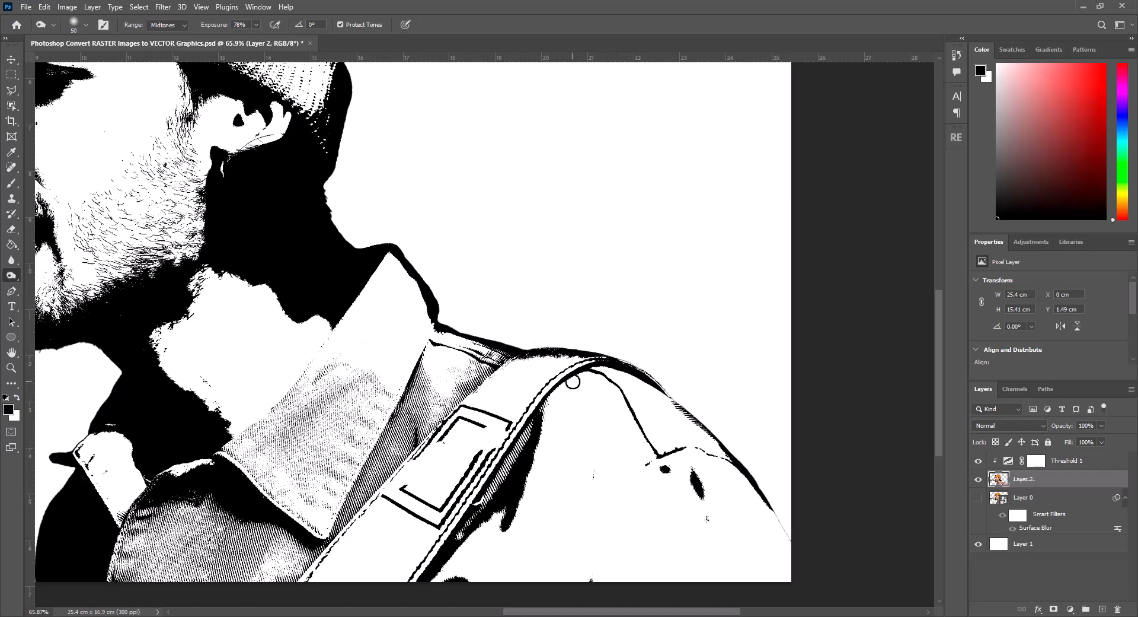
pyautogui.moveTo(649, 381)
pyautogui.mouseDown()
pyautogui.moveTo(700, 418)
pyautogui.moveTo(783, 516)
pyautogui.mouseUp()
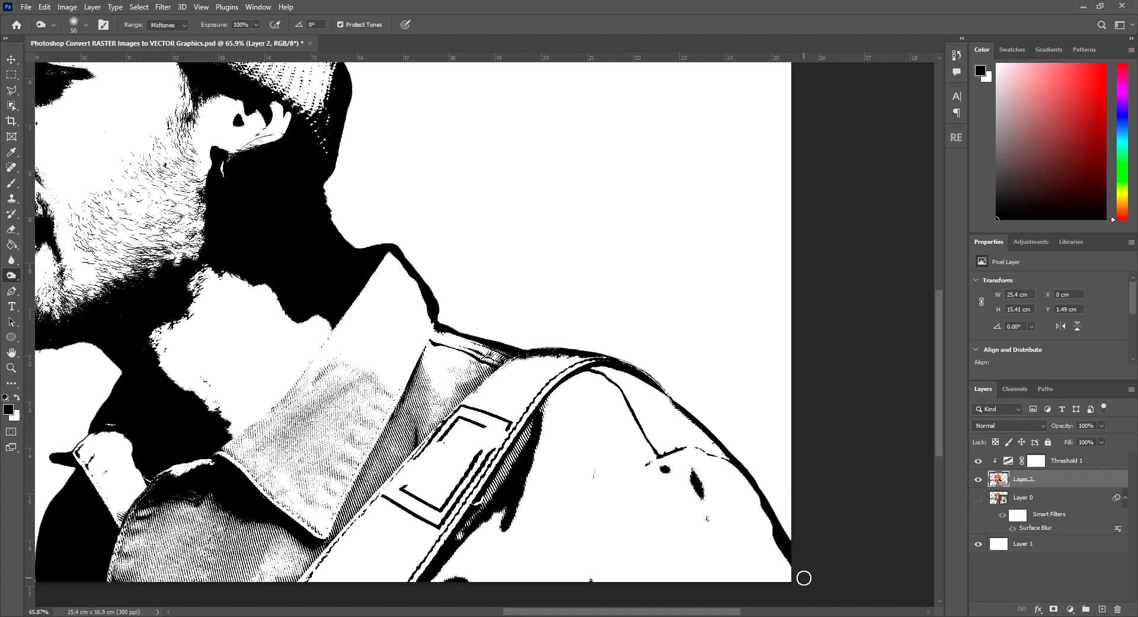
# - Burn thick black fold lines into the jacket sleeve below the shoulder strap
pyautogui.moveTo(742, 466)
pyautogui.mouseDown()
pyautogui.moveTo(645, 462)
pyautogui.moveTo(542, 584)
pyautogui.mouseUp()
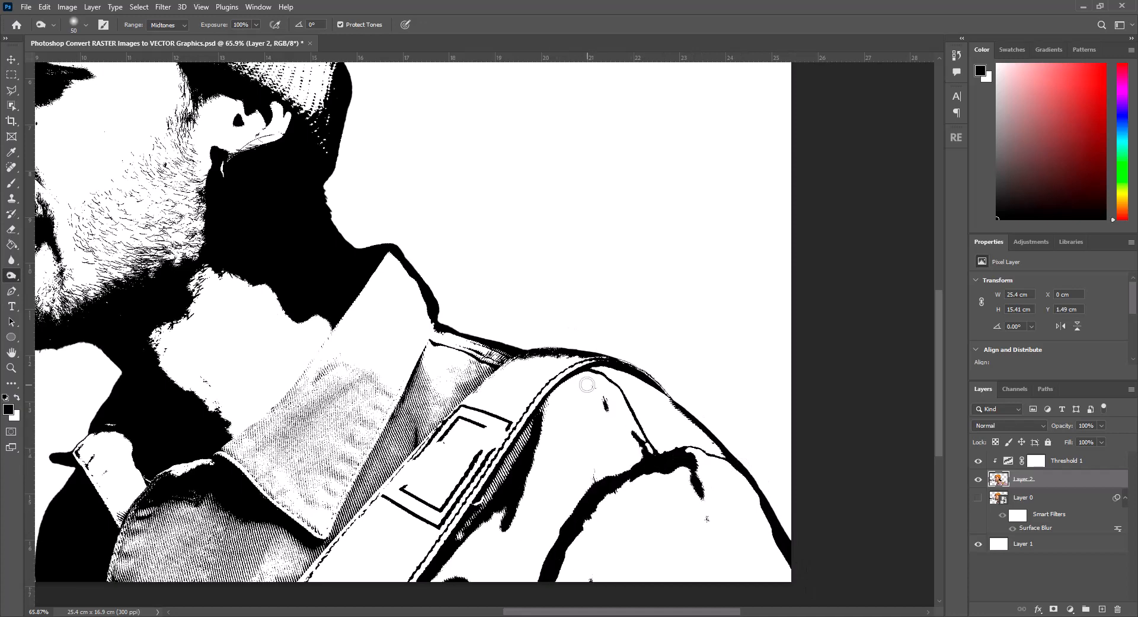
pyautogui.moveTo(587, 384)
pyautogui.mouseDown()
pyautogui.moveTo(627, 416)
pyautogui.moveTo(647, 454)
pyautogui.moveTo(627, 413)
pyautogui.moveTo(637, 407)
pyautogui.moveTo(627, 382)
pyautogui.moveTo(648, 393)
pyautogui.moveTo(675, 472)
pyautogui.mouseUp()
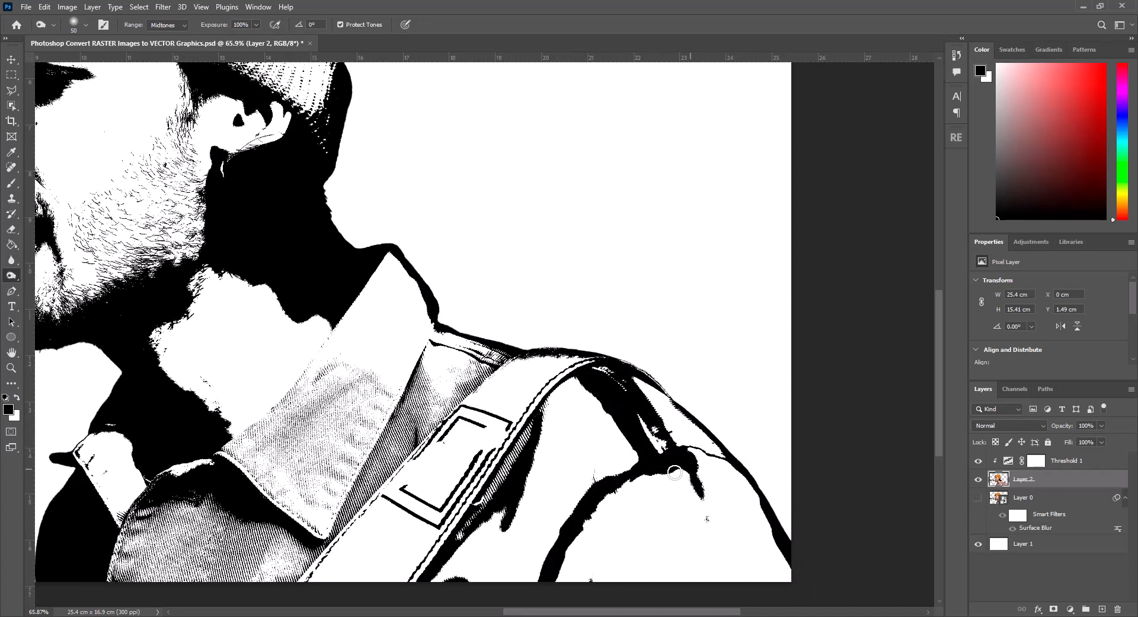
pyautogui.moveTo(563, 477); pyautogui.dragTo(592, 358)
pyautogui.moveTo(729, 382); pyautogui.dragTo(733, 373)
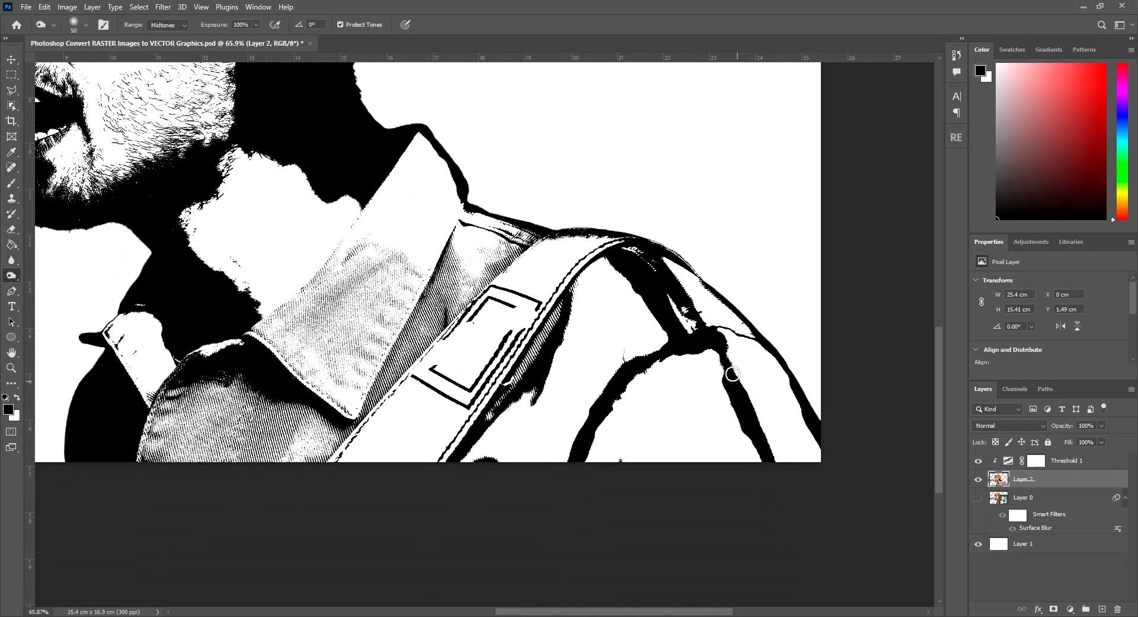
# - Darken the neck-side collar edges and dodge away the denim texture on the collar and jacket front
pyautogui.moveTo(126, 317)
pyautogui.mouseDown()
pyautogui.moveTo(157, 371)
pyautogui.moveTo(119, 326)
pyautogui.mouseUp()
pyautogui.moveTo(330, 225); pyautogui.dragTo(283, 317)
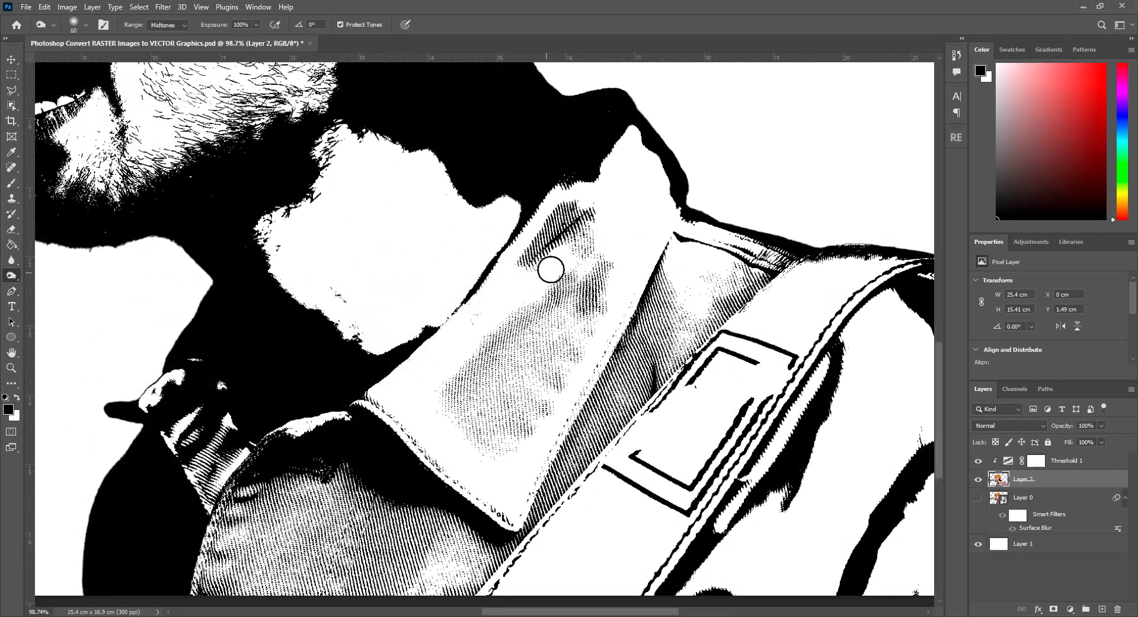
pyautogui.moveTo(549, 267)
pyautogui.mouseDown()
pyautogui.moveTo(557, 370)
pyautogui.moveTo(534, 375)
pyautogui.moveTo(542, 320)
pyautogui.moveTo(567, 286)
pyautogui.moveTo(480, 344)
pyautogui.moveTo(483, 409)
pyautogui.mouseUp()
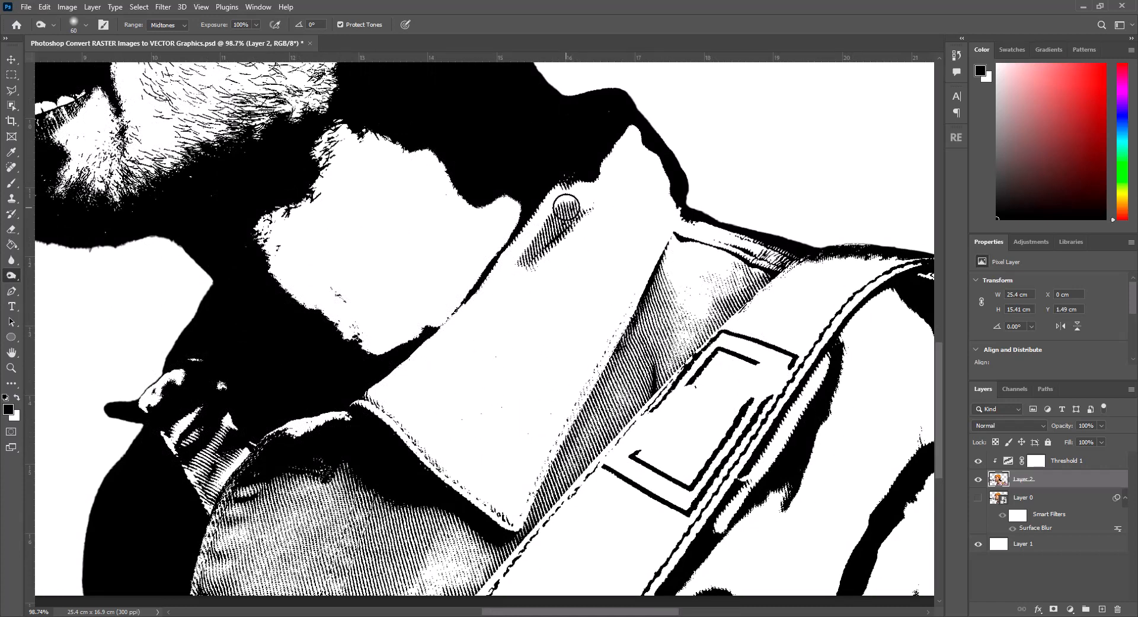
pyautogui.moveTo(566, 208)
pyautogui.mouseDown()
pyautogui.moveTo(582, 222)
pyautogui.moveTo(522, 286)
pyautogui.mouseUp()
pyautogui.moveTo(368, 492); pyautogui.dragTo(457, 325)
pyautogui.moveTo(342, 415)
pyautogui.mouseDown()
pyautogui.moveTo(377, 322)
pyautogui.moveTo(432, 316)
pyautogui.moveTo(452, 334)
pyautogui.moveTo(540, 358)
pyautogui.moveTo(559, 401)
pyautogui.moveTo(539, 422)
pyautogui.moveTo(501, 405)
pyautogui.moveTo(502, 371)
pyautogui.moveTo(442, 357)
pyautogui.moveTo(450, 342)
pyautogui.moveTo(379, 334)
pyautogui.moveTo(358, 353)
pyautogui.moveTo(384, 340)
pyautogui.mouseUp()
pyautogui.moveTo(763, 109)
pyautogui.mouseDown()
pyautogui.moveTo(709, 221)
pyautogui.moveTo(828, 107)
pyautogui.moveTo(623, 353)
pyautogui.mouseUp()
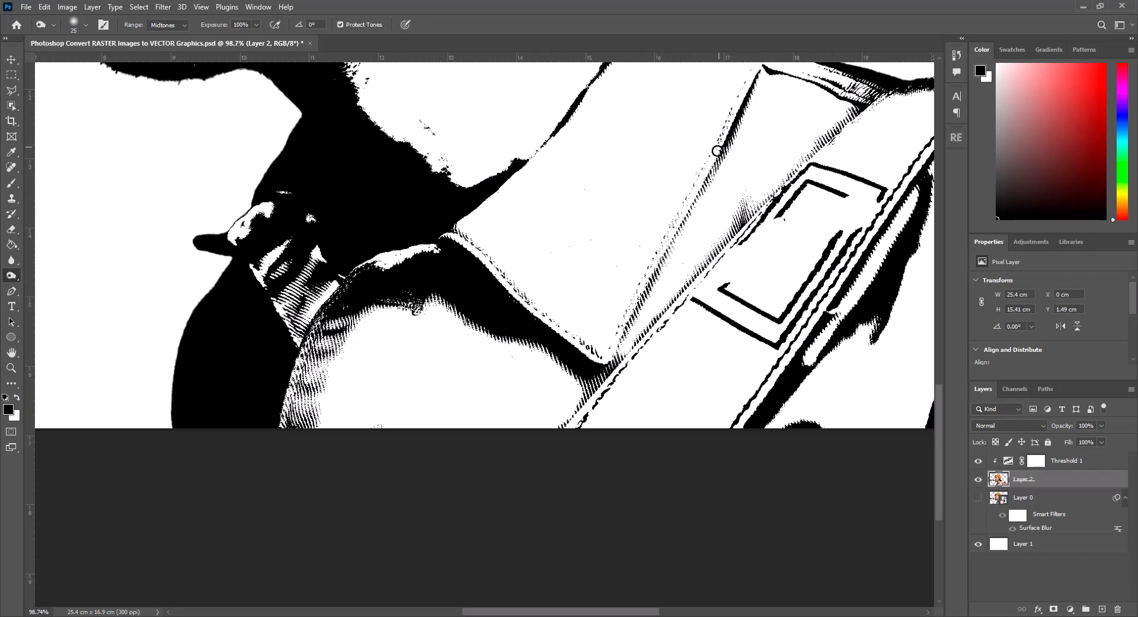
# - Burn the collar's outer edge and the jacket seam beside the strap to define their outlines
pyautogui.moveTo(755, 81); pyautogui.dragTo(691, 191)
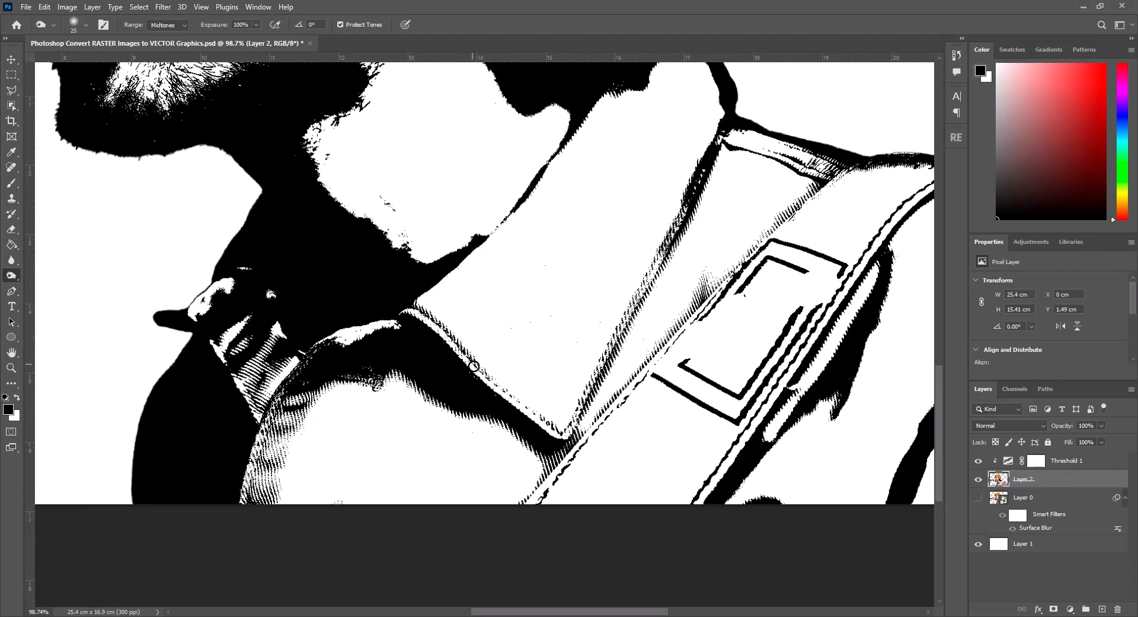
pyautogui.scroll(-2, 392, 412)
pyautogui.scroll(4, 688, 225)
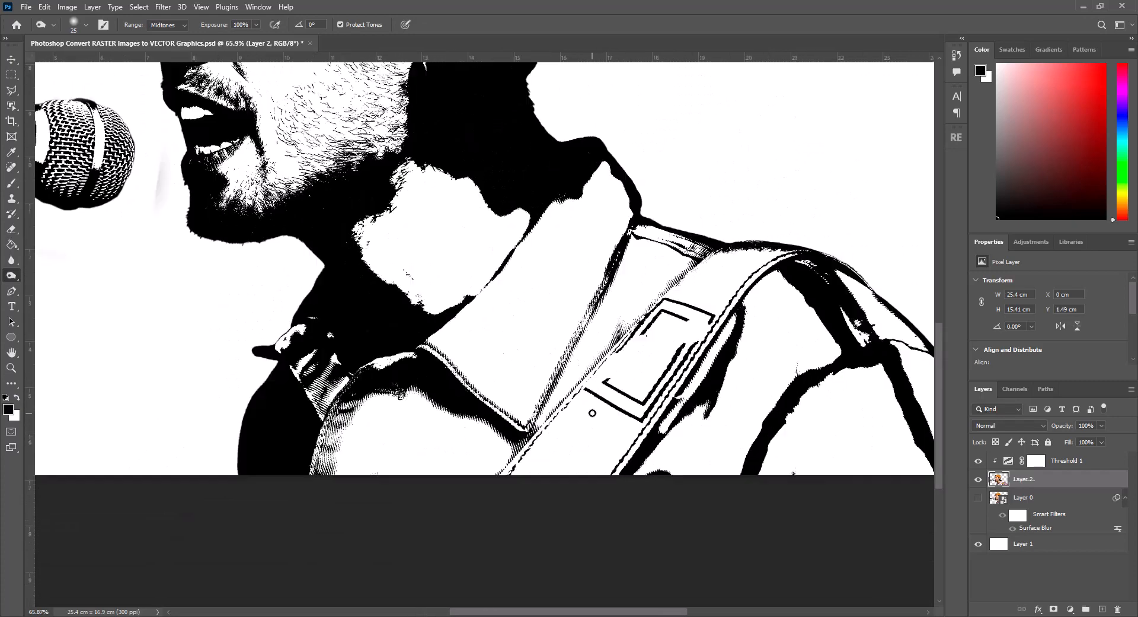
pyautogui.moveTo(617, 310); pyautogui.dragTo(386, 564)
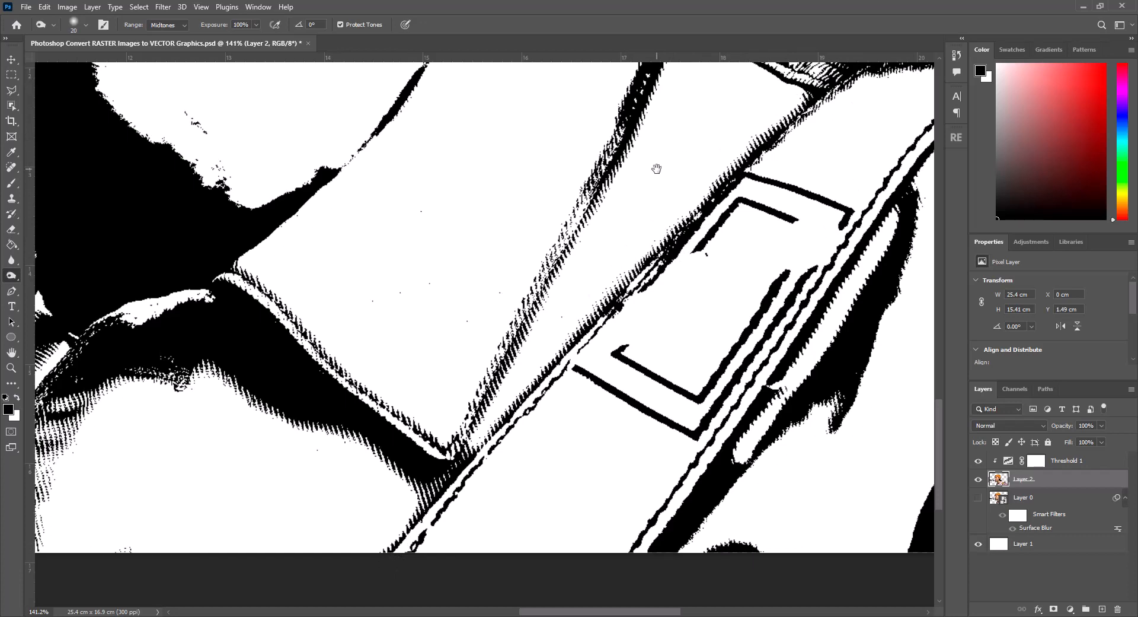
pyautogui.moveTo(656, 168); pyautogui.dragTo(583, 202)
pyautogui.moveTo(125, 255); pyautogui.dragTo(278, 231)
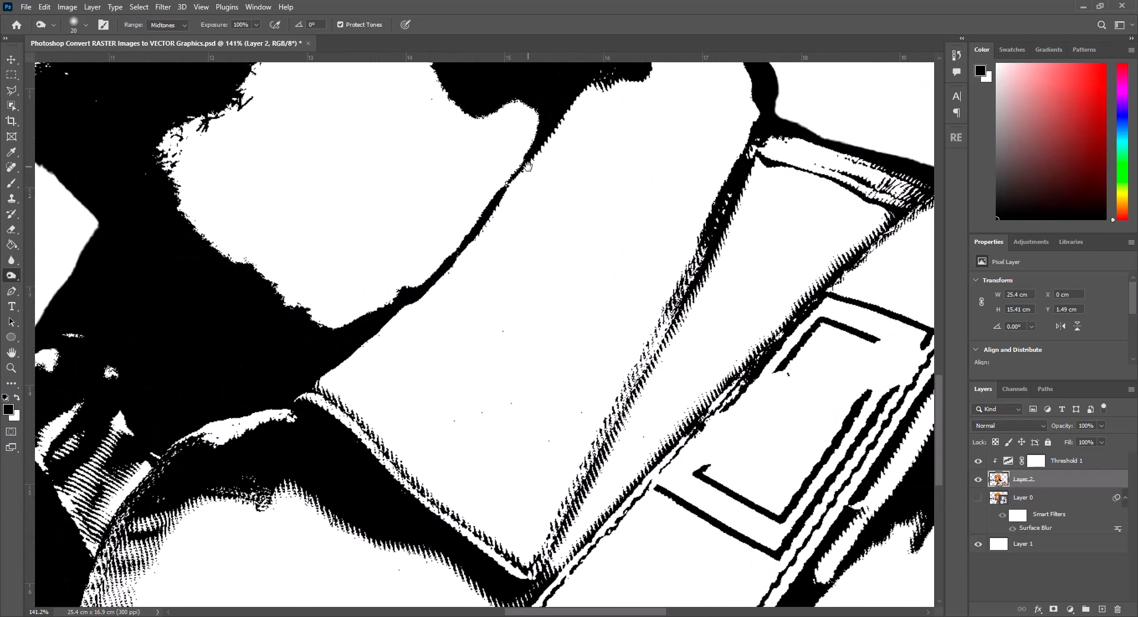
pyautogui.scroll(-5, 353, 352)
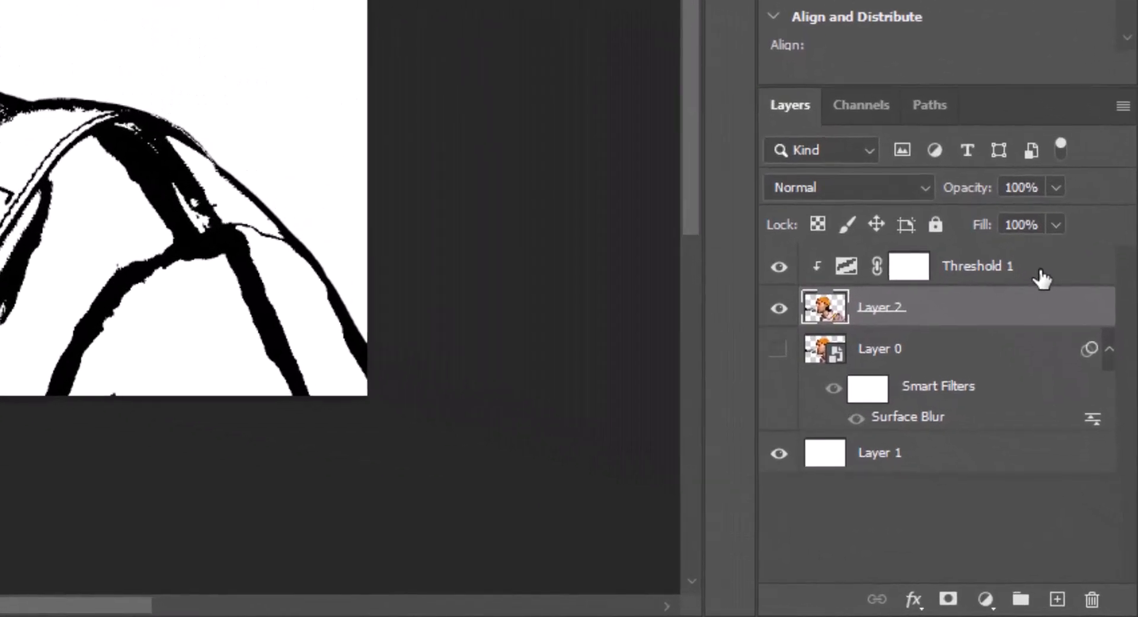
# - Combine the Threshold 1, Layer 2 and Layer 0 layers into a single smart object
pyautogui.click(1119, 462)
pyautogui.keyDown('shift'); pyautogui.click(994, 356); pyautogui.keyUp('shift')
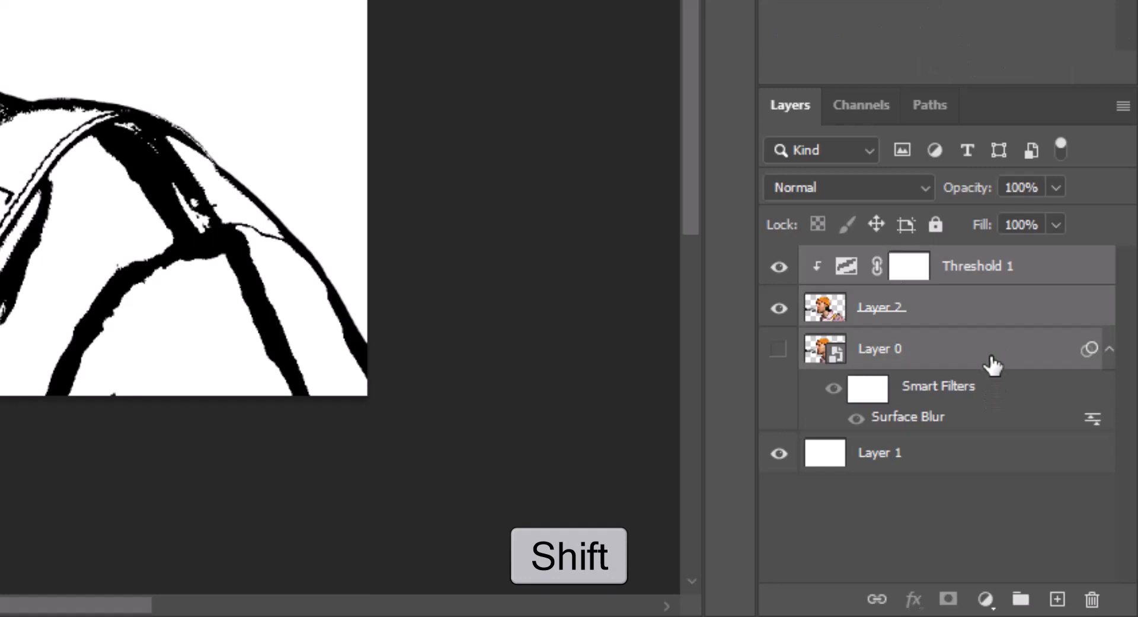
pyautogui.rightClick(1042, 323)
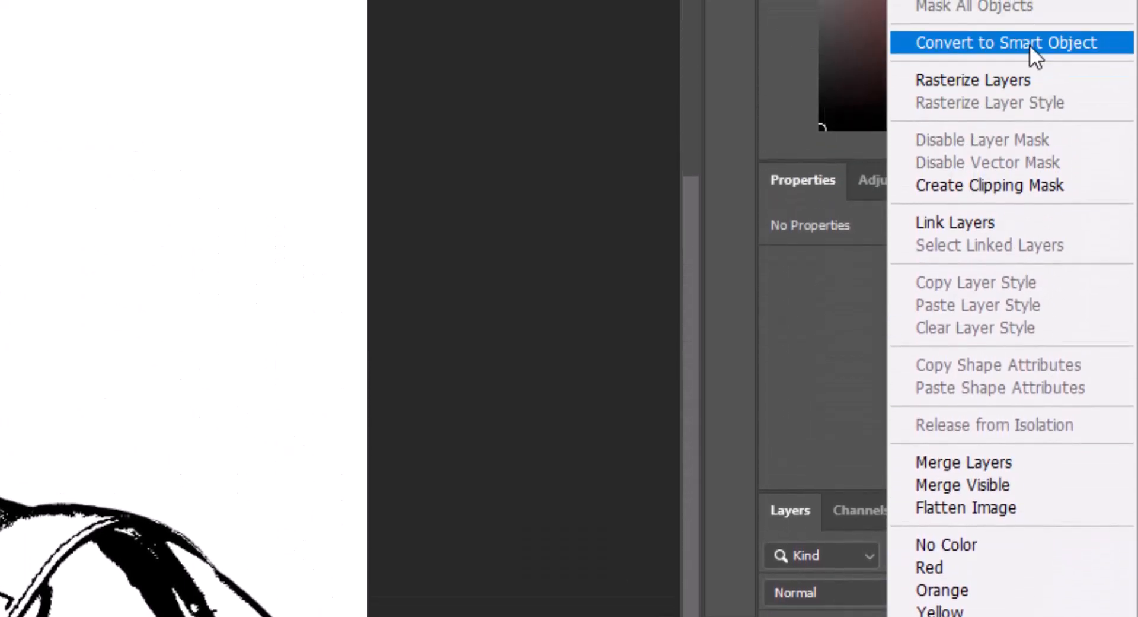
pyautogui.click(1030, 45)
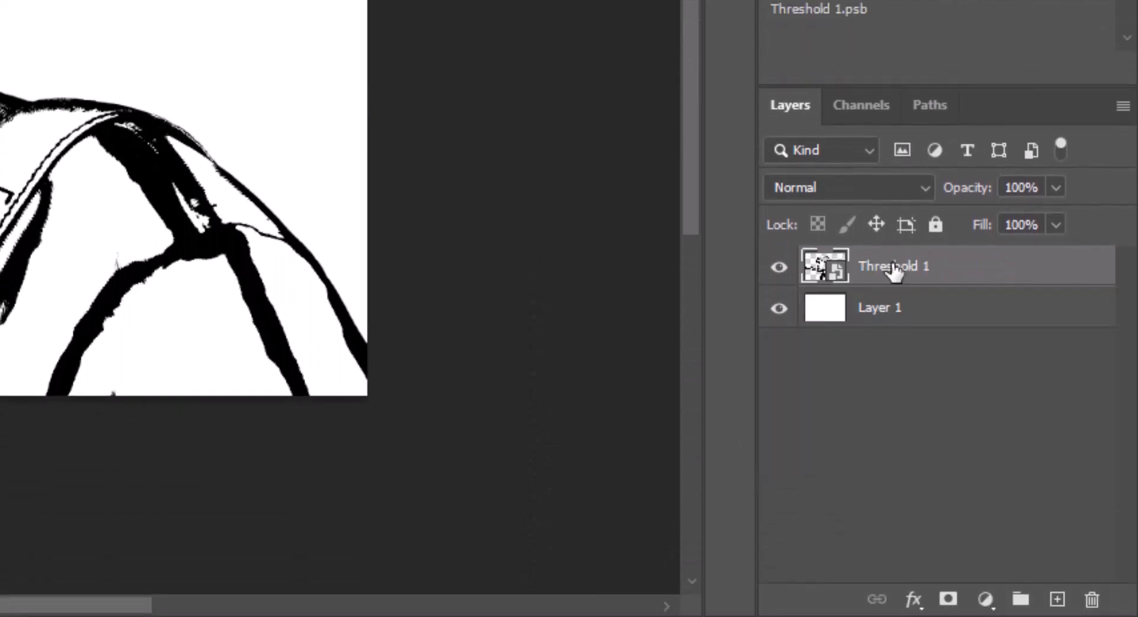
# - Add a stroke to the Threshold 1 smart object with size 4 px, position Outside and 100% opacity
pyautogui.doubleClick(1047, 268)
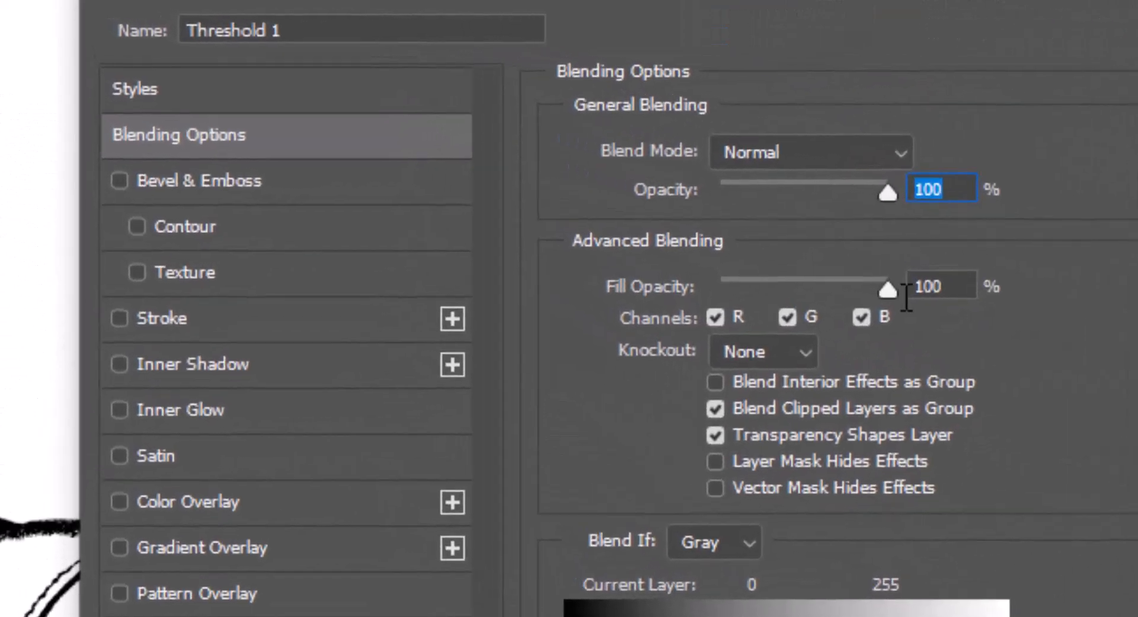
pyautogui.click(158, 342)
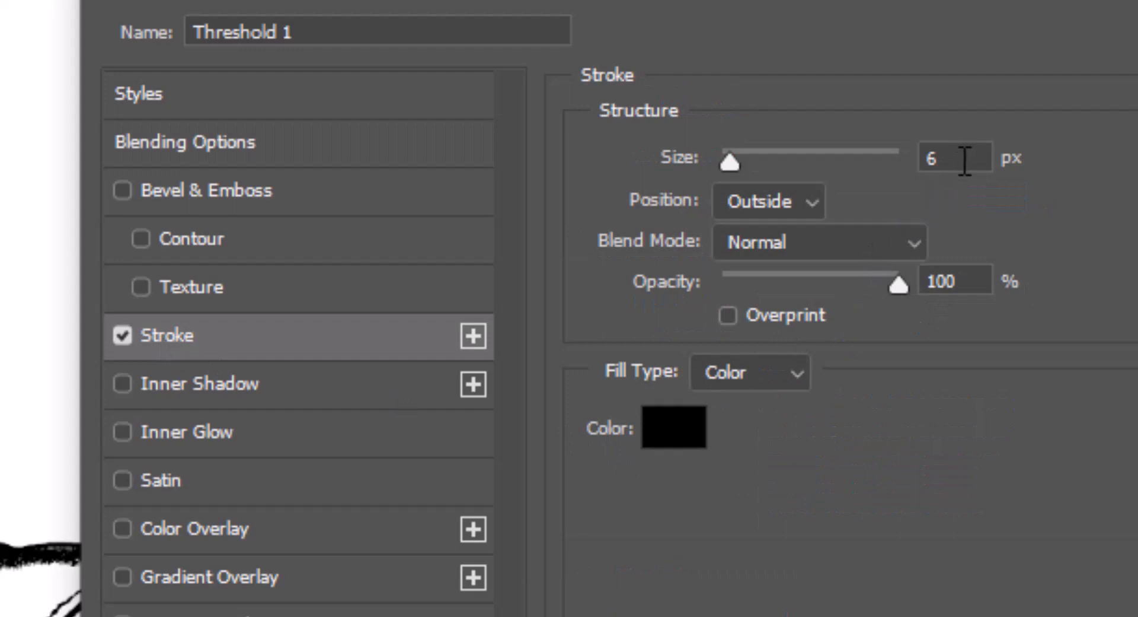
pyautogui.press('Up')
pyautogui.write('4')
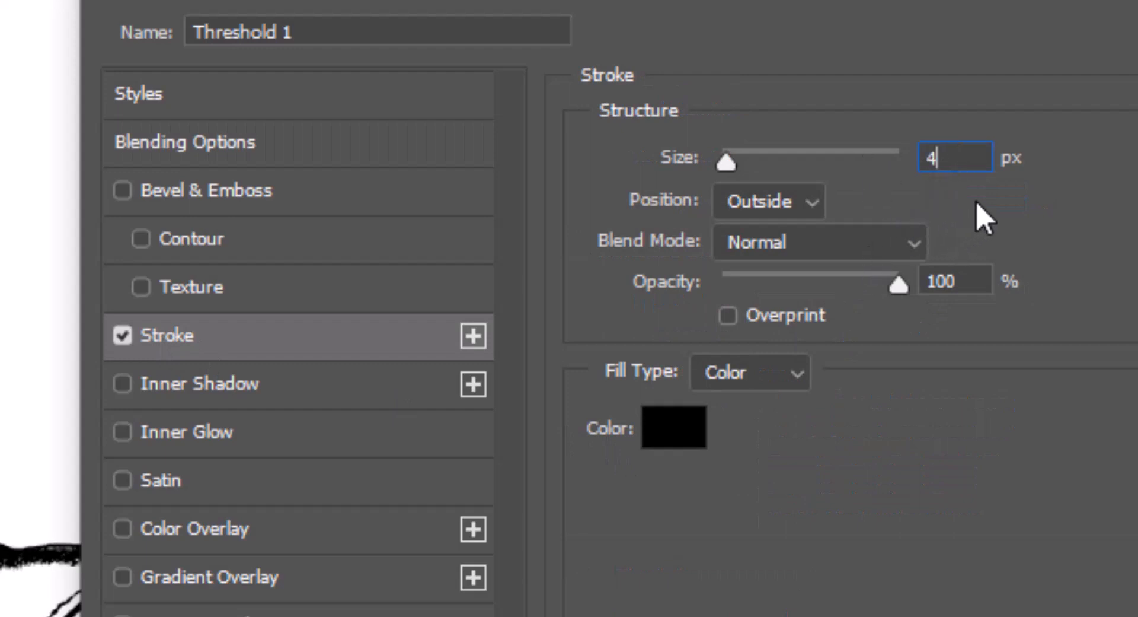
pyautogui.click(815, 204)
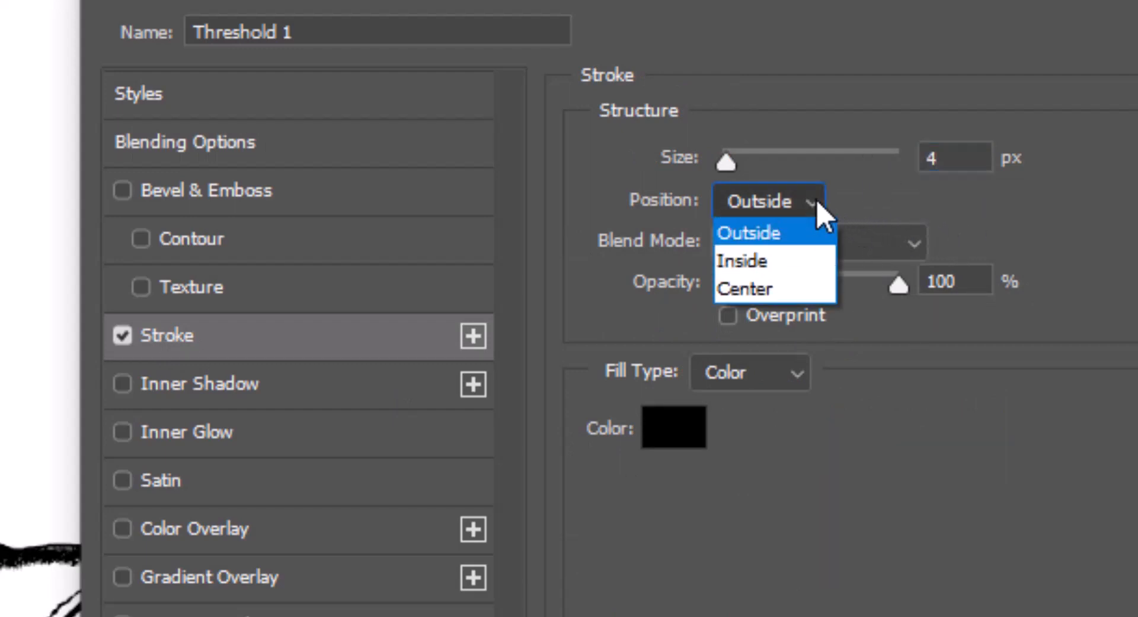
pyautogui.click(756, 234)
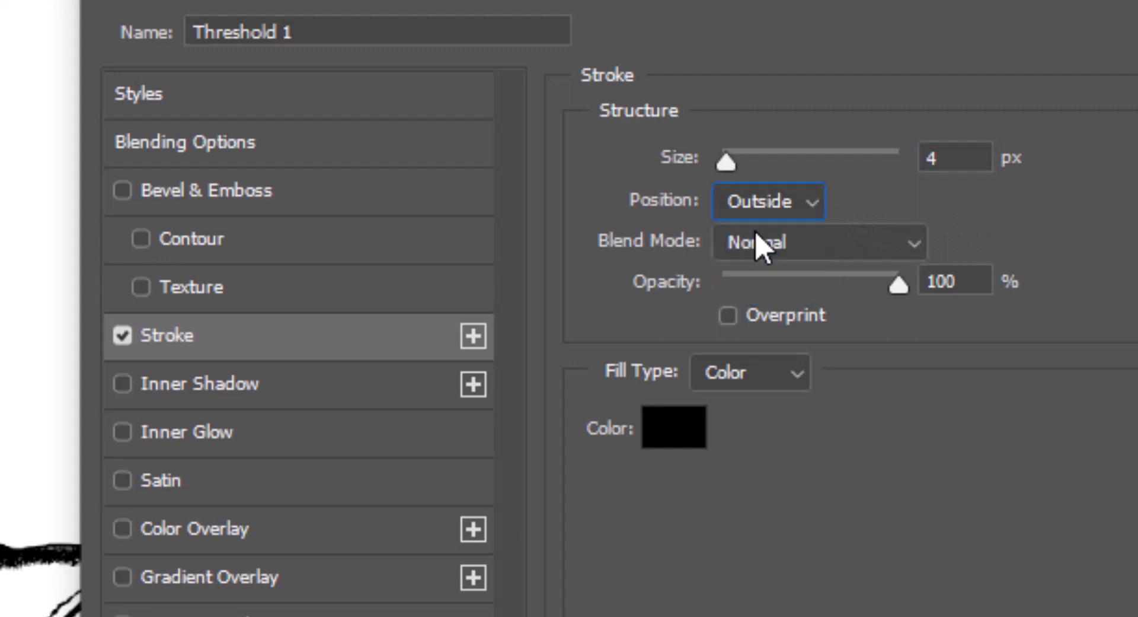
pyautogui.click(913, 288)
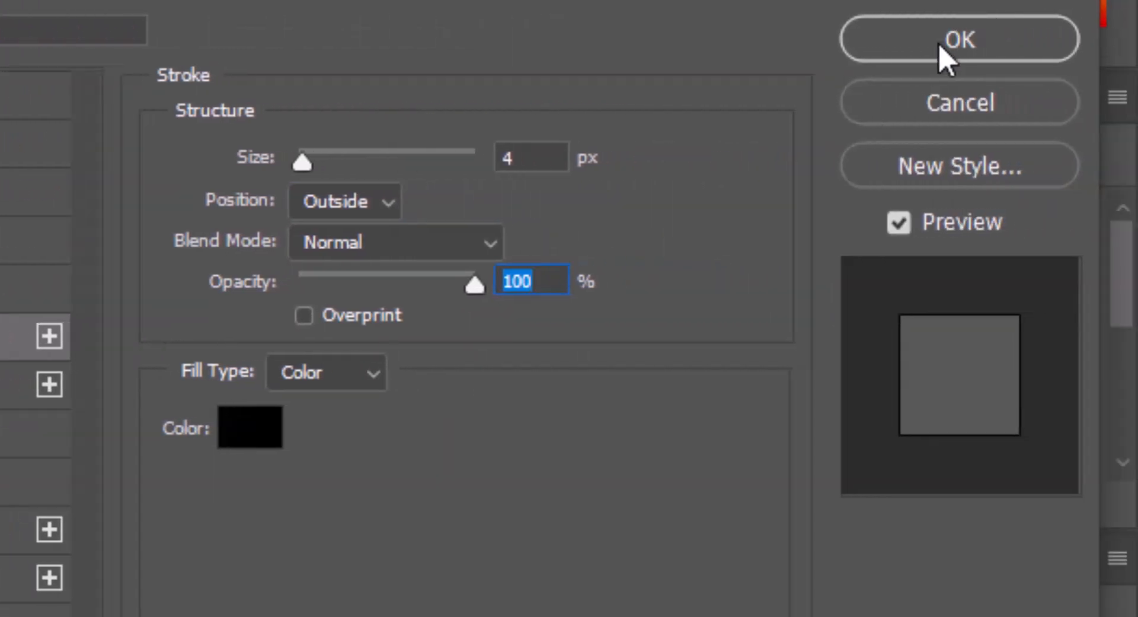
pyautogui.click(943, 47)
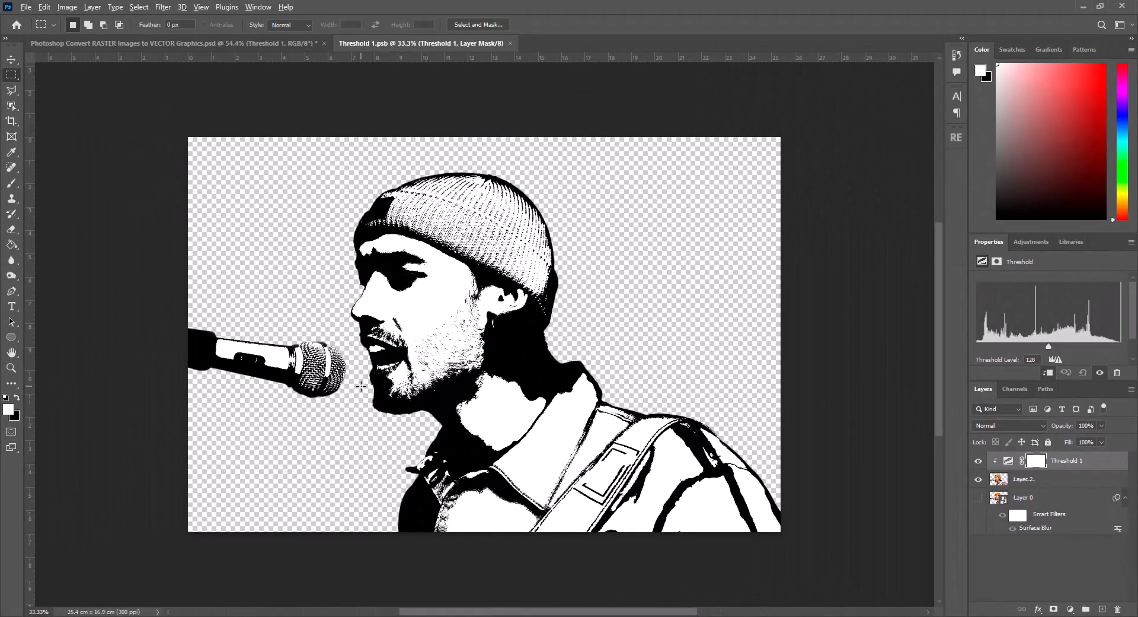
# - In Threshold 1.psb, erase the uneven bulge along the microphone's lower edge on Layer 2 with an enlarged Eraser brush
pyautogui.scroll(5, 361, 386)
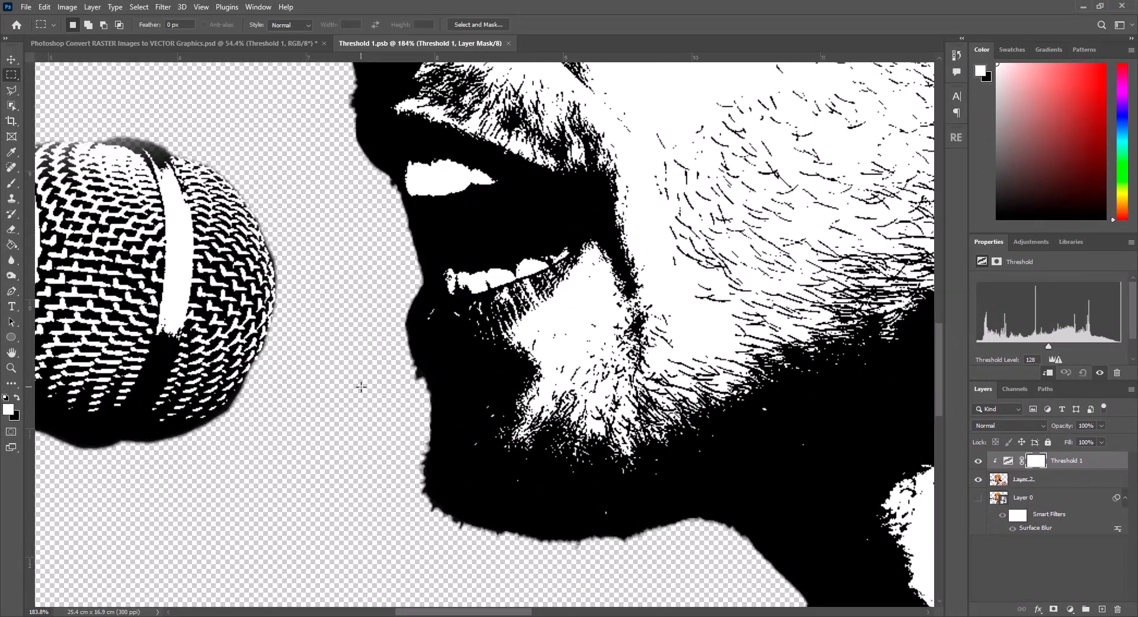
pyautogui.scroll(2, 361, 386)
pyautogui.click(1058, 480)
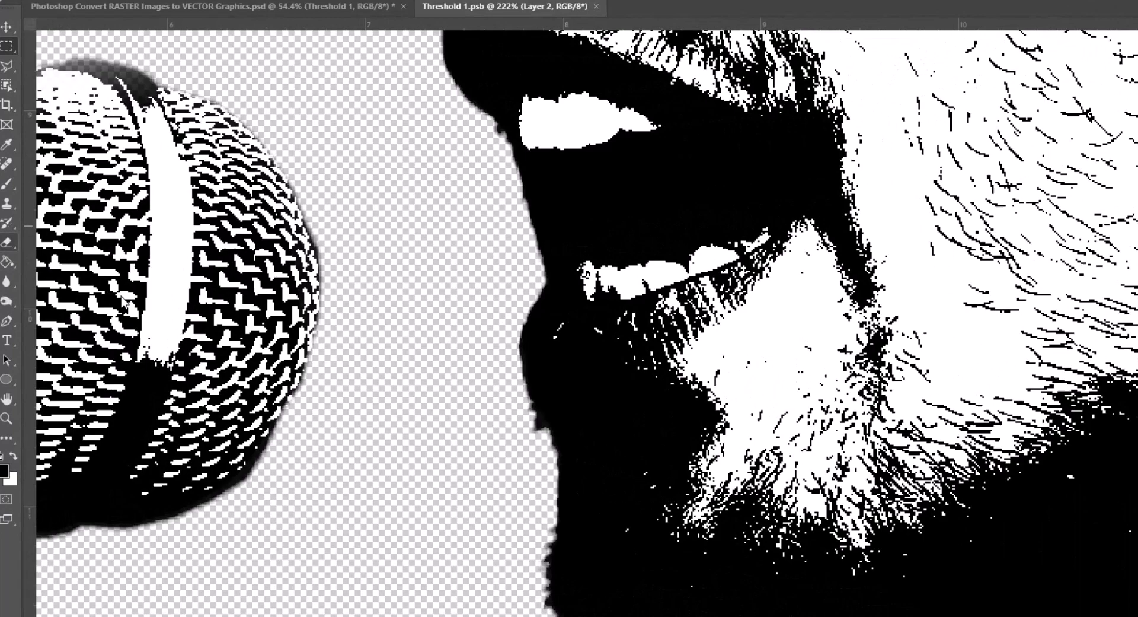
pyautogui.click(11, 230)
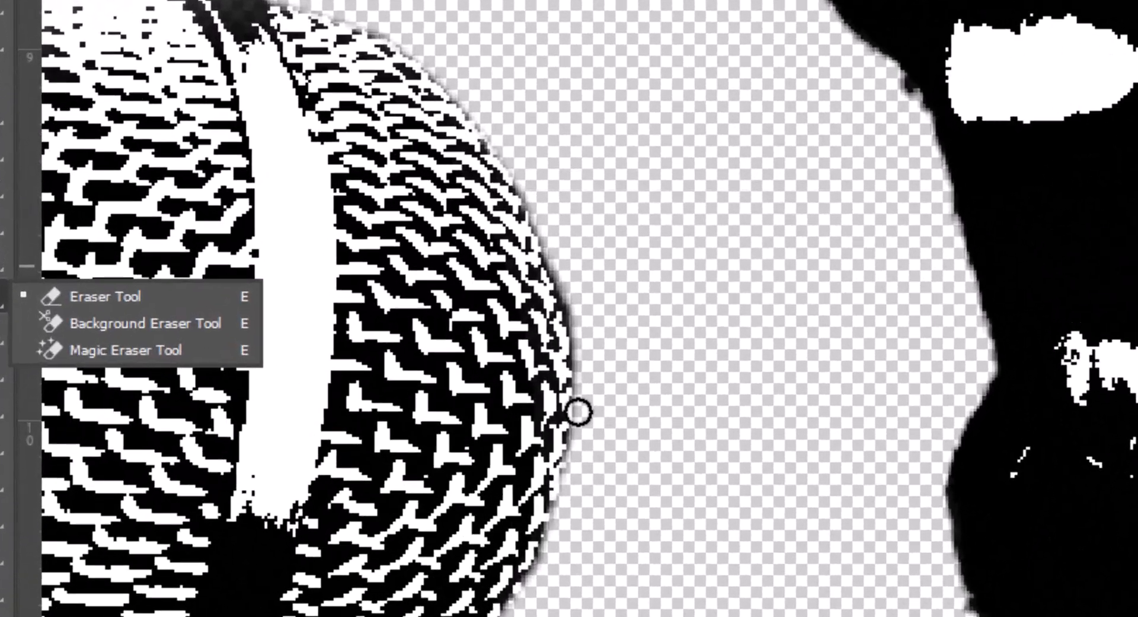
pyautogui.click(125, 306)
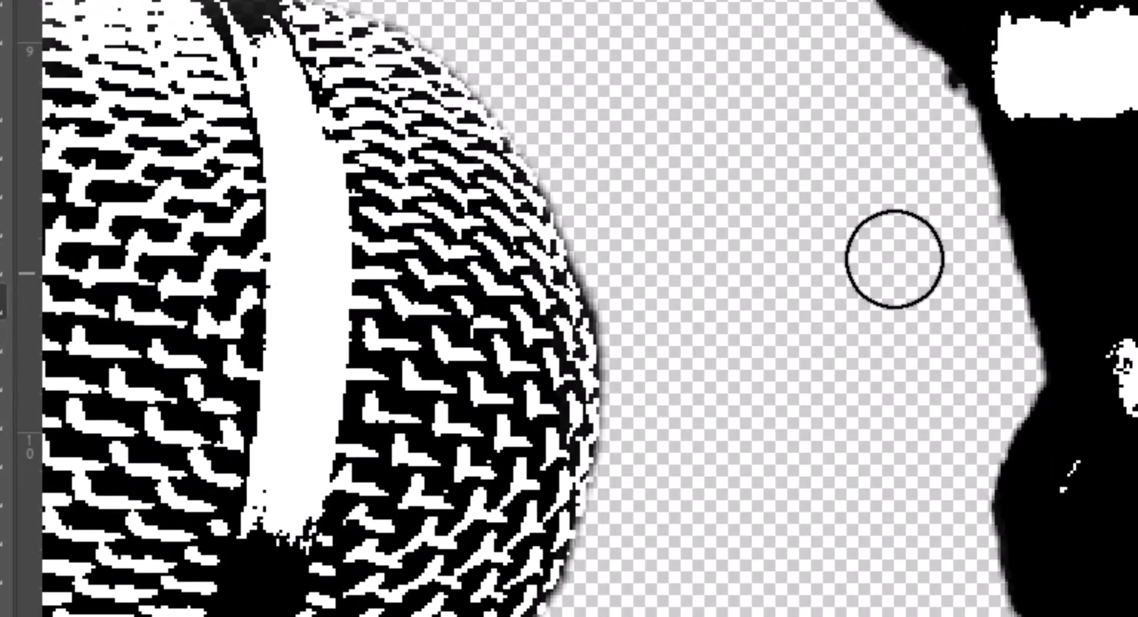
pyautogui.press(']')
pyautogui.press(']')
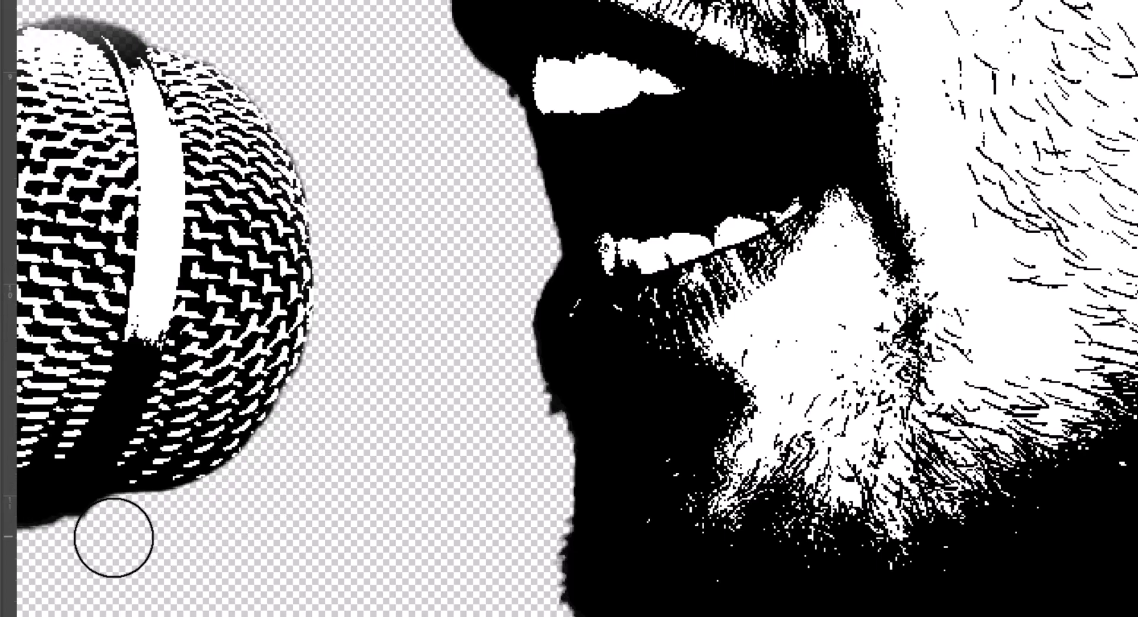
pyautogui.moveTo(289, 527); pyautogui.dragTo(614, 298)
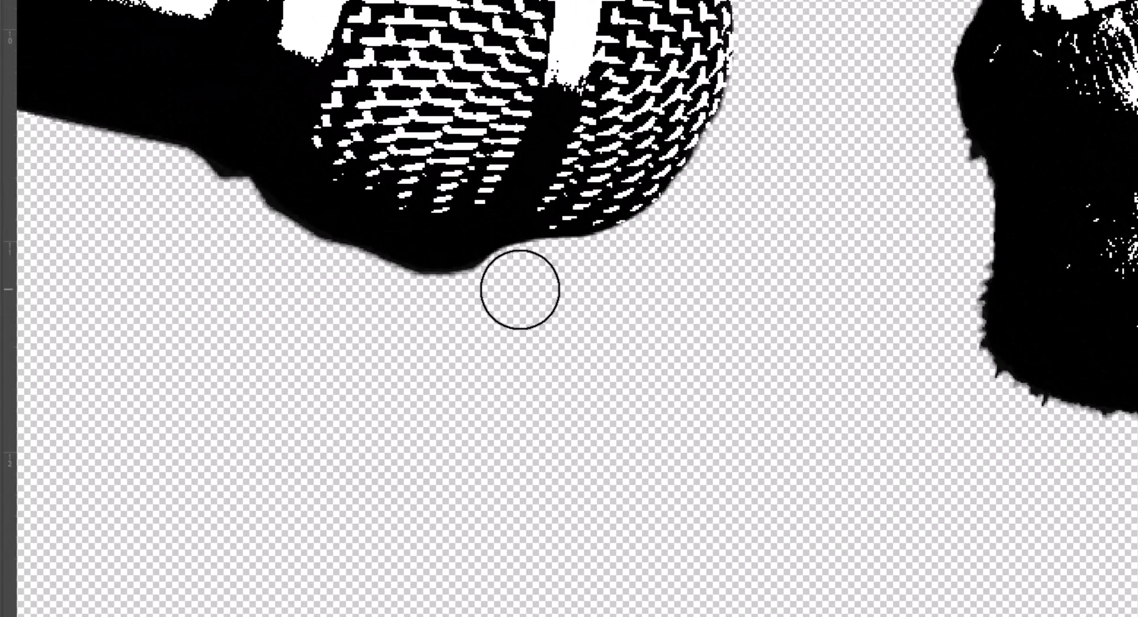
pyautogui.moveTo(519, 289)
pyautogui.mouseDown()
pyautogui.moveTo(396, 291)
pyautogui.moveTo(304, 261)
pyautogui.moveTo(248, 218)
pyautogui.mouseUp()
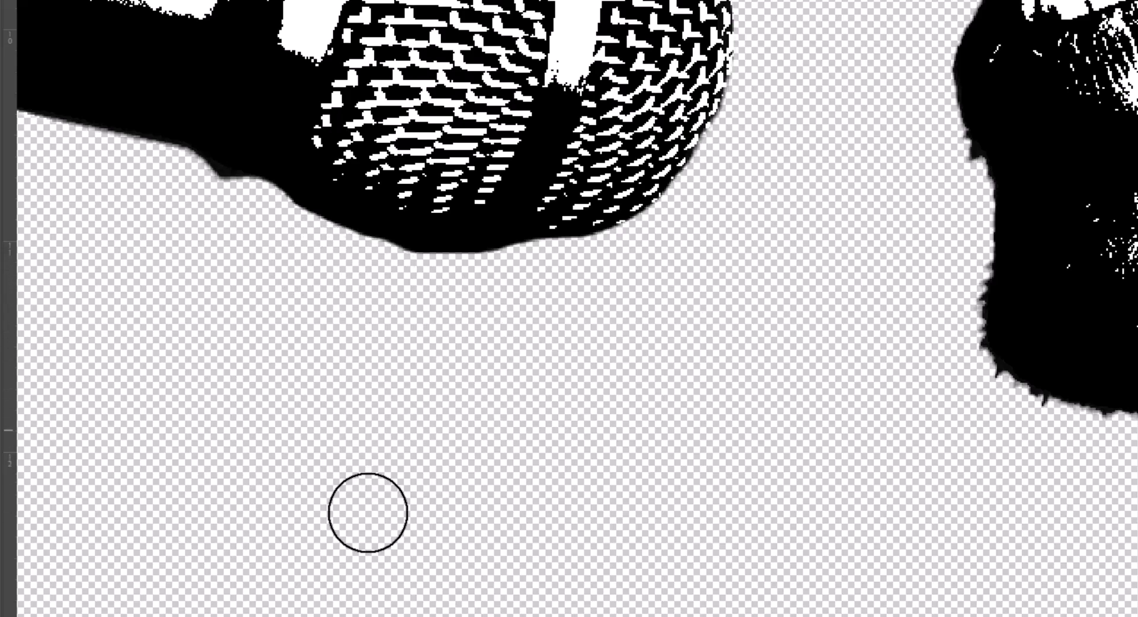
pyautogui.scroll(-1, 522, 569)
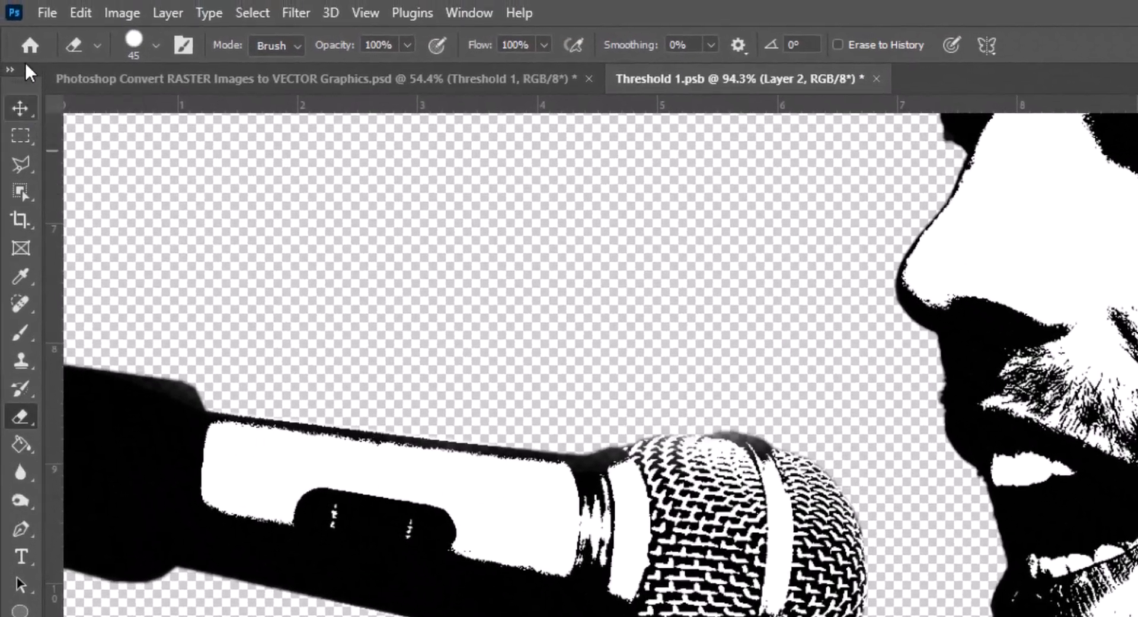
# - Save the edits in Threshold 1.psb and return to the main Photoshop Convert RASTER Images to VECTOR Graphics.psd document
pyautogui.click(45, 12)
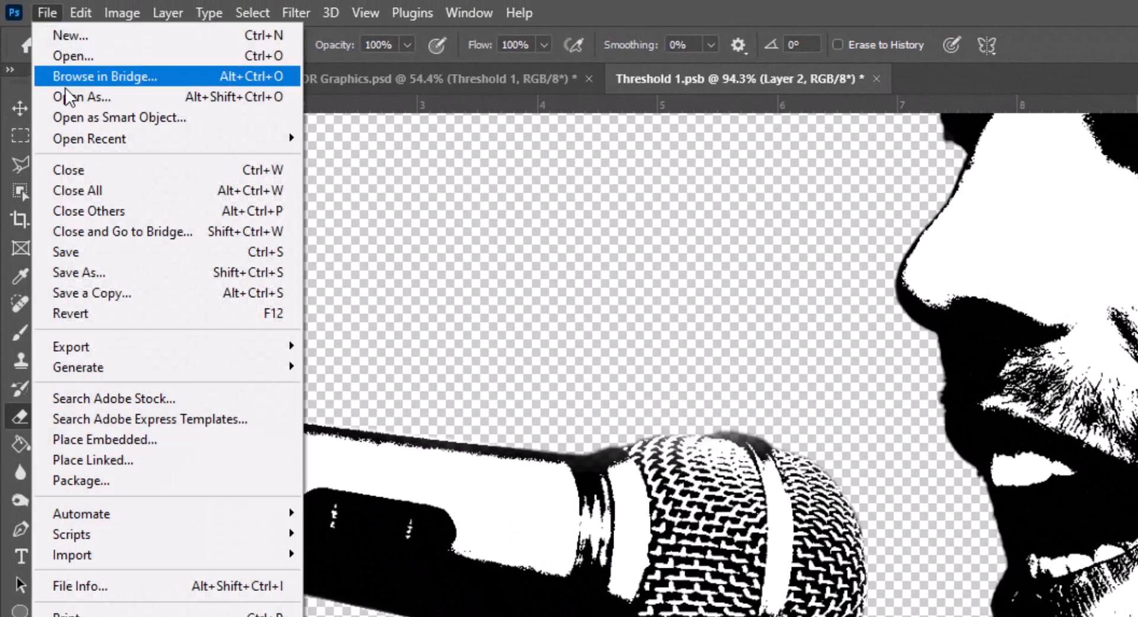
pyautogui.click(115, 252)
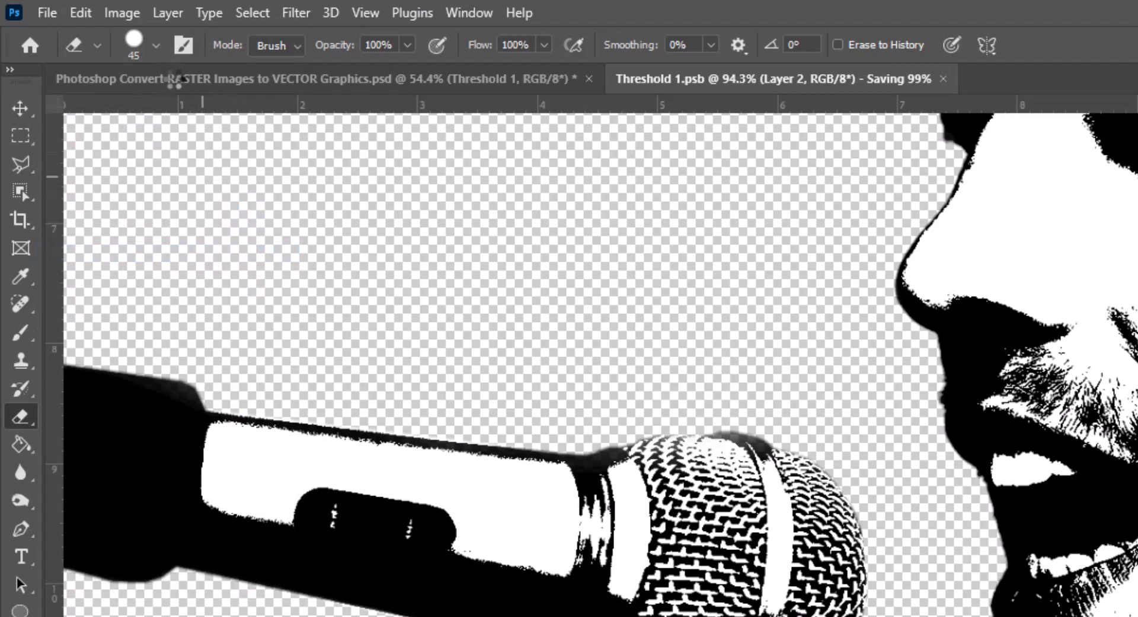
pyautogui.click(173, 79)
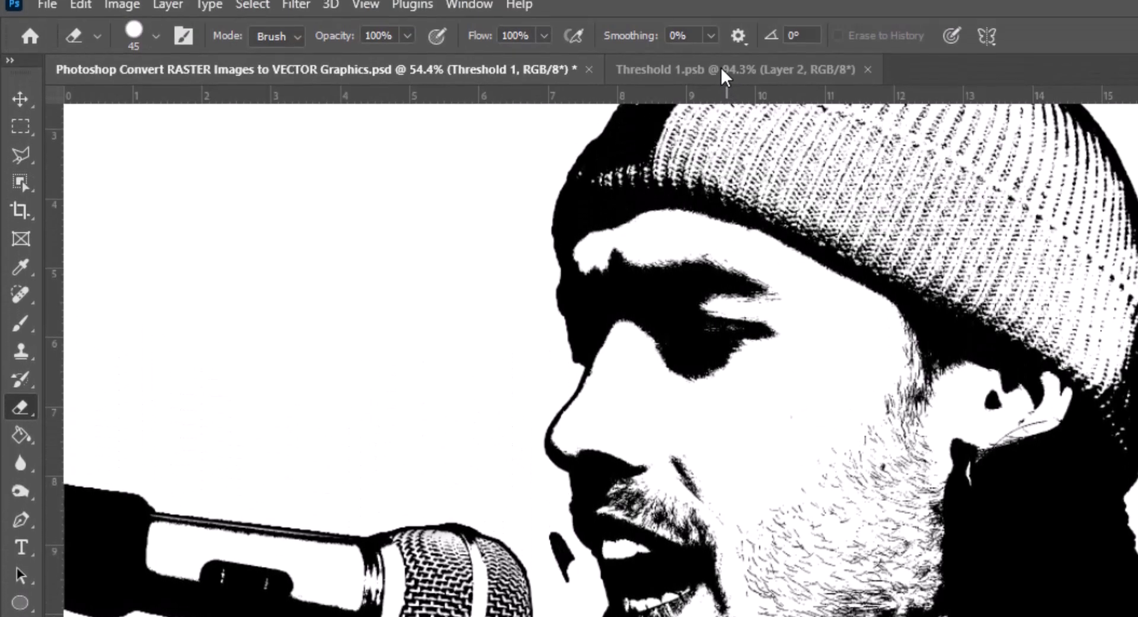
pyautogui.click(719, 76)
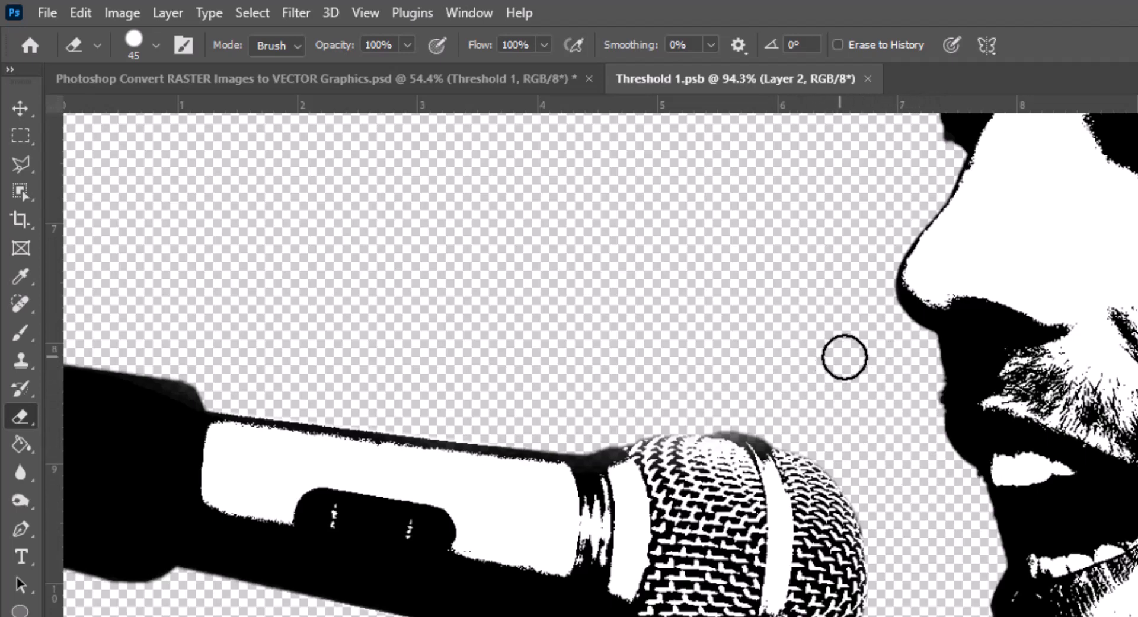
pyautogui.click(47, 13)
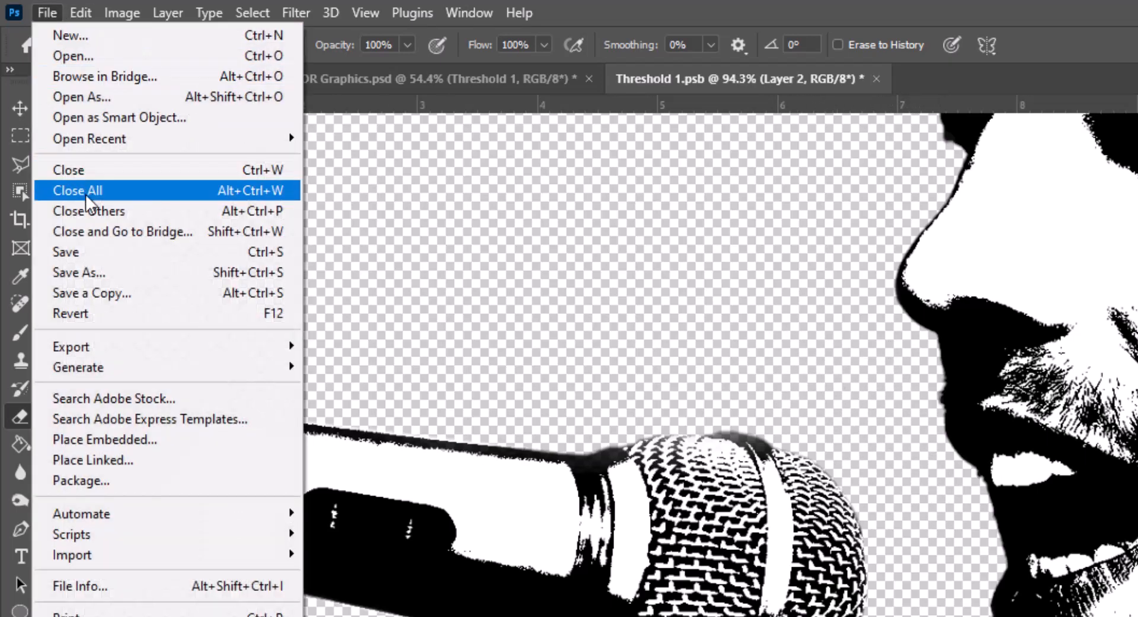
pyautogui.click(93, 272)
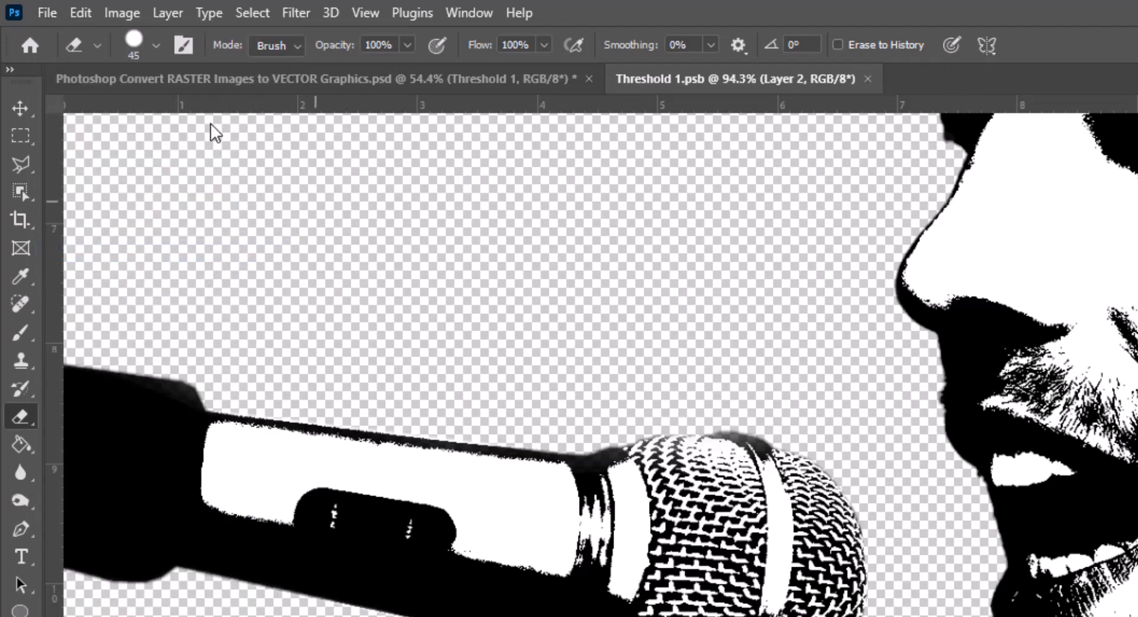
pyautogui.click(190, 82)
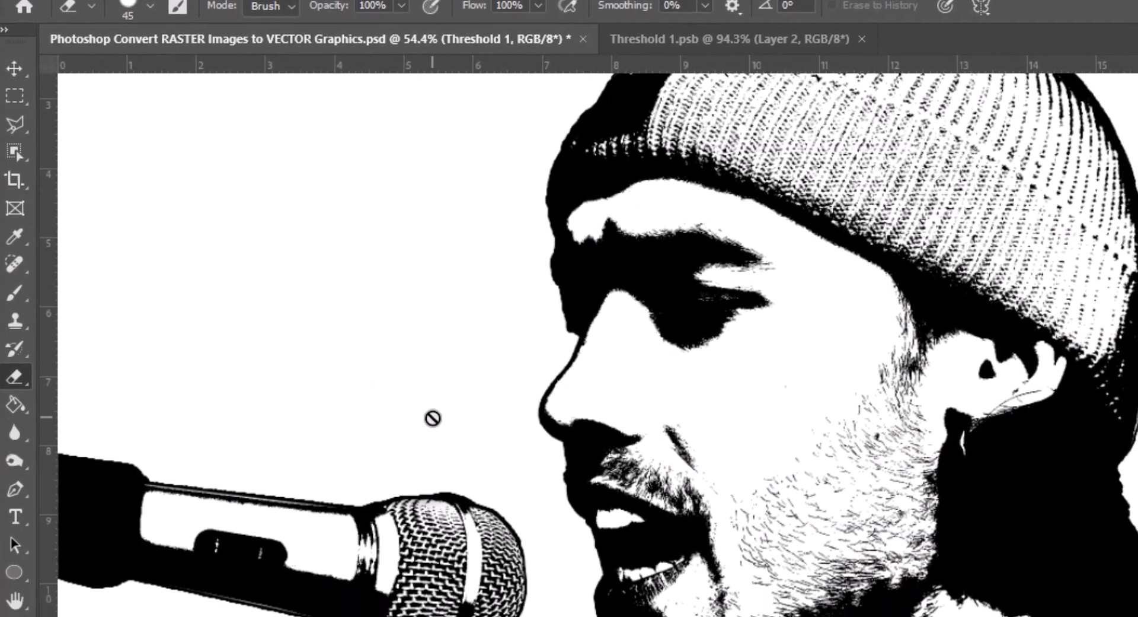
# - Convert the stroked Threshold 1 layer into a new smart object
pyautogui.scroll(-4, 741, 480)
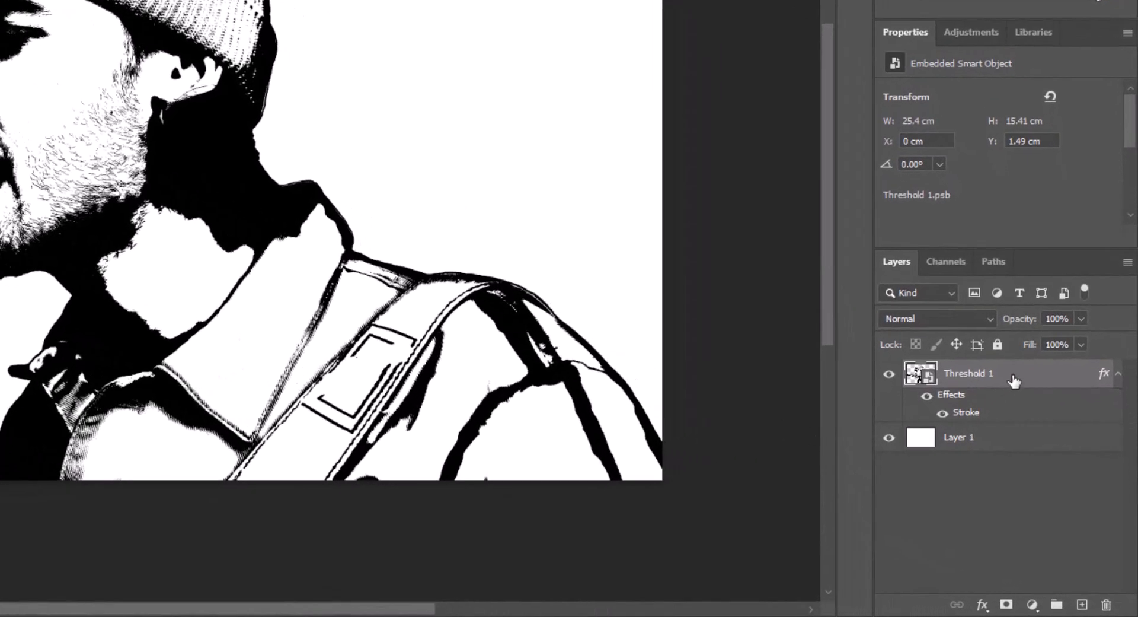
pyautogui.rightClick(1061, 463)
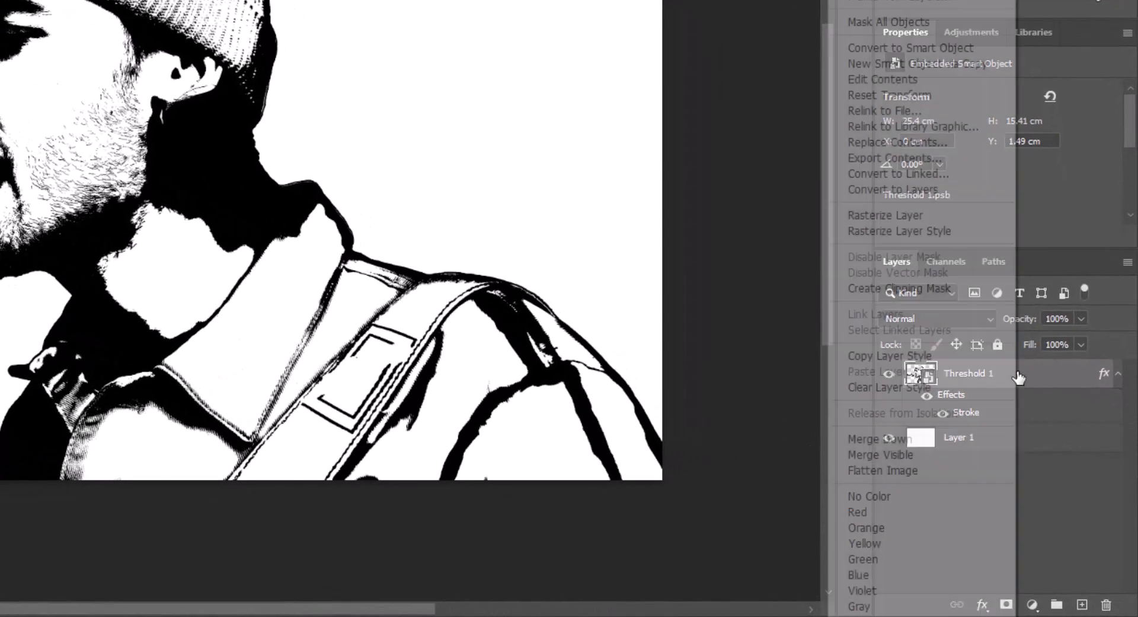
pyautogui.click(973, 47)
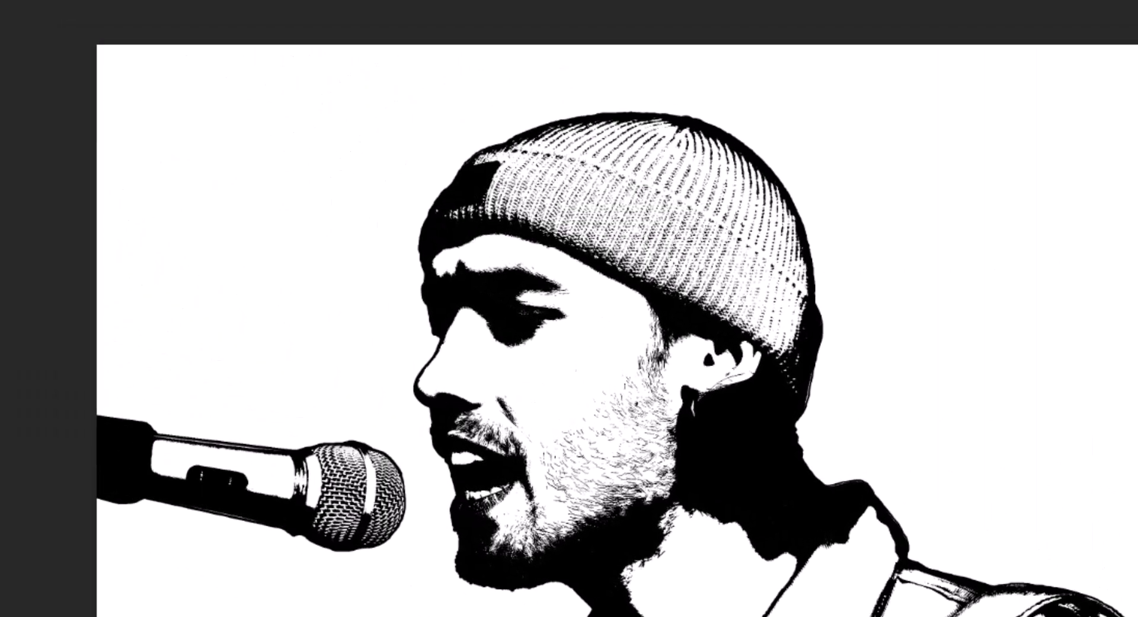
# - Apply an Oil Paint filter to Threshold 1 with Stylization 3.0, Cleanliness 3.0, Scale 0.1, Bristle Detail 0.0 and Lighting off
pyautogui.click(300, 13)
pyautogui.moveTo(343, 436)
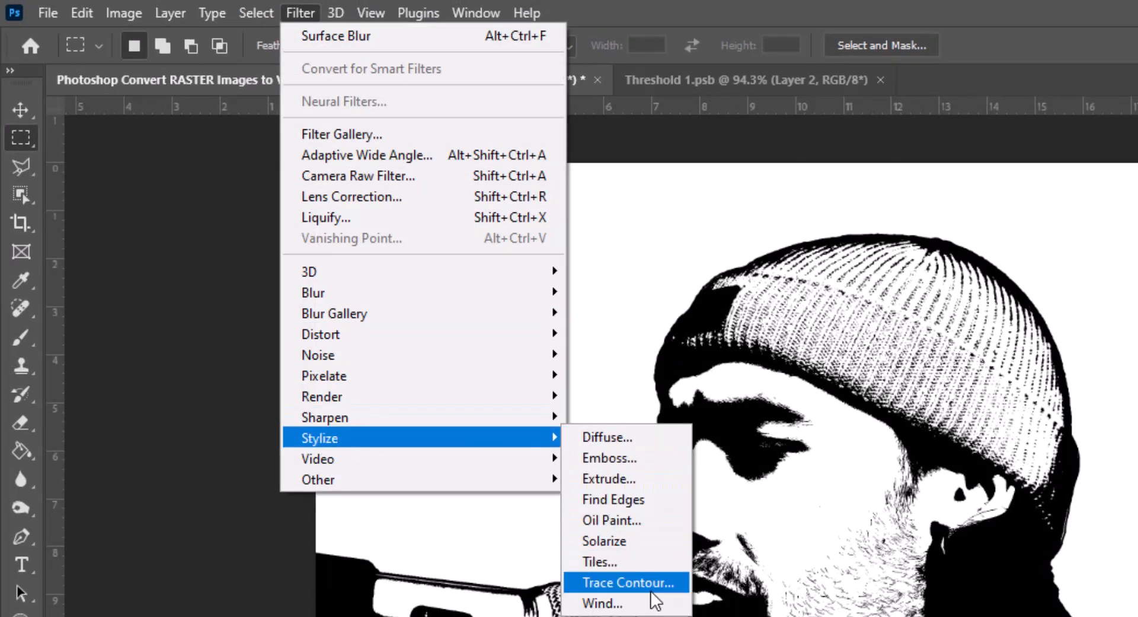
pyautogui.click(610, 519)
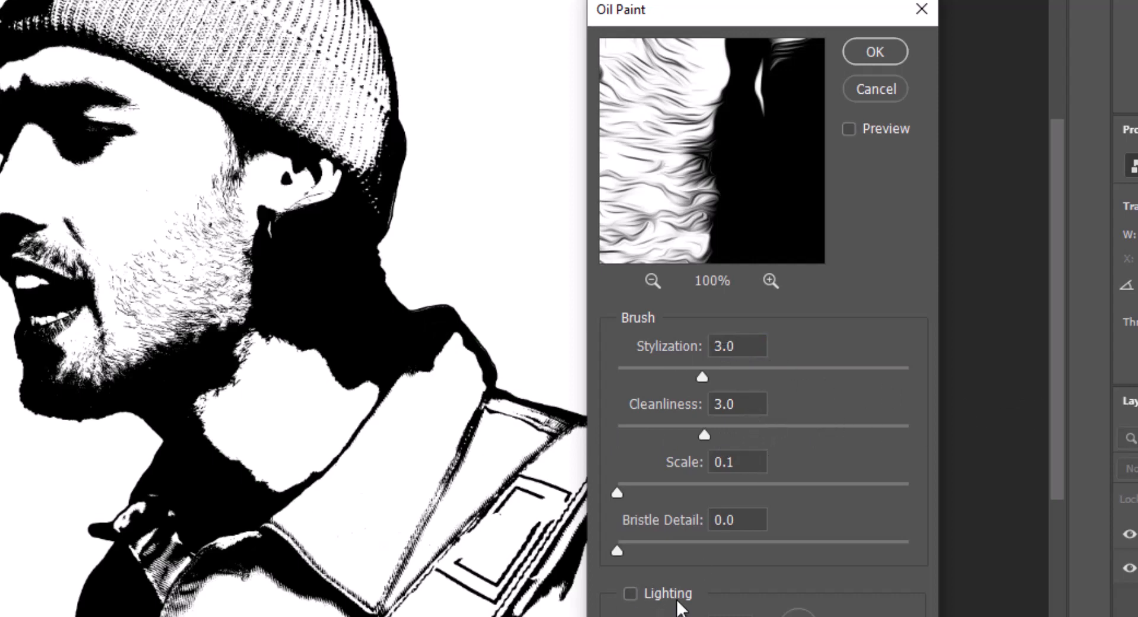
pyautogui.click(875, 52)
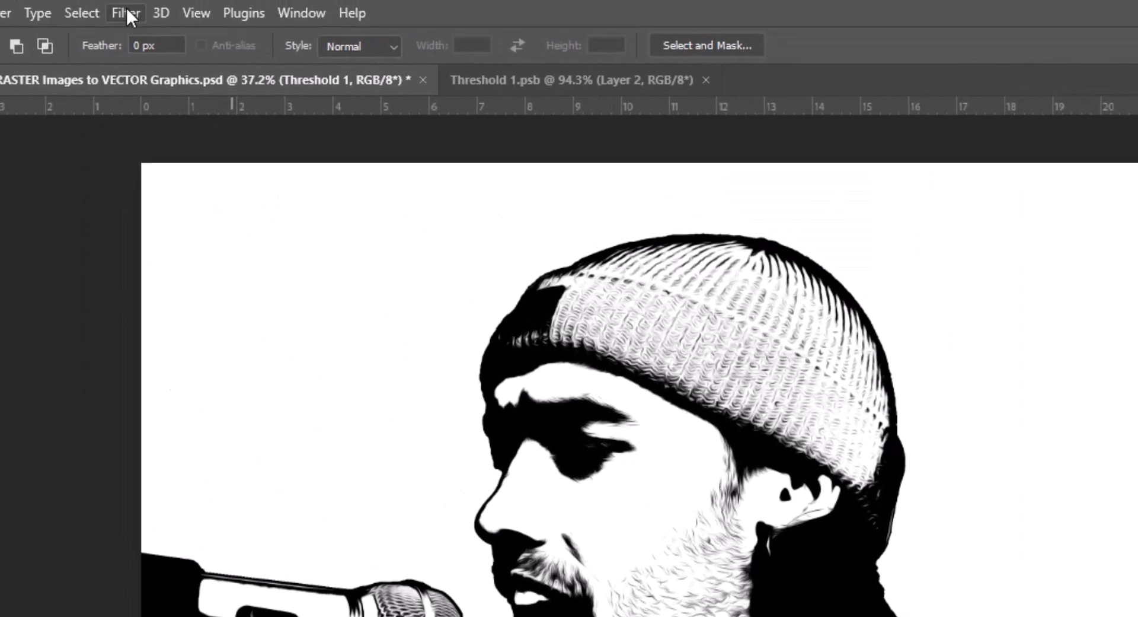
# - Apply Smart Sharpen to Threshold 1 with Amount 500%, Radius 2.0 px, Reduce Noise 0% and Remove set to Gaussian Blur
pyautogui.click(127, 8)
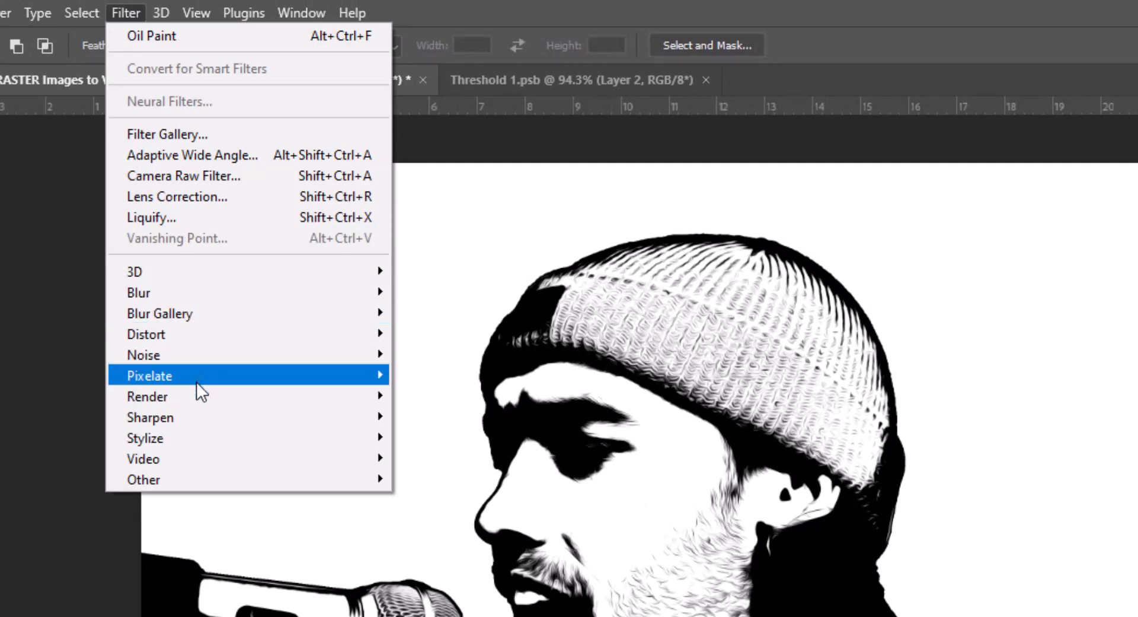
pyautogui.moveTo(231, 411)
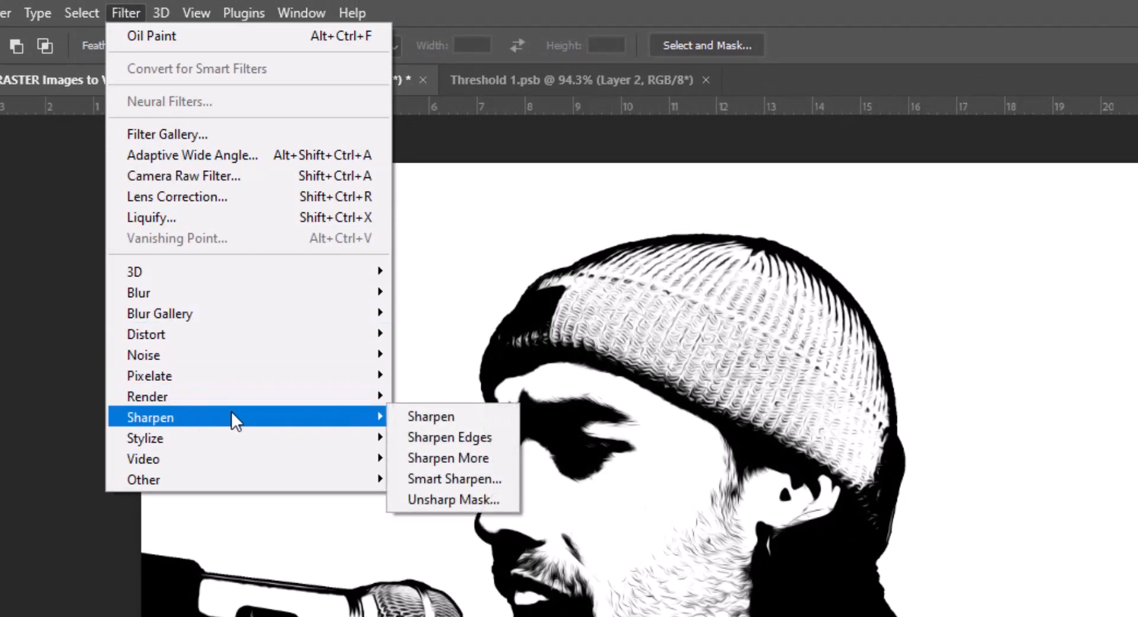
pyautogui.click(465, 472)
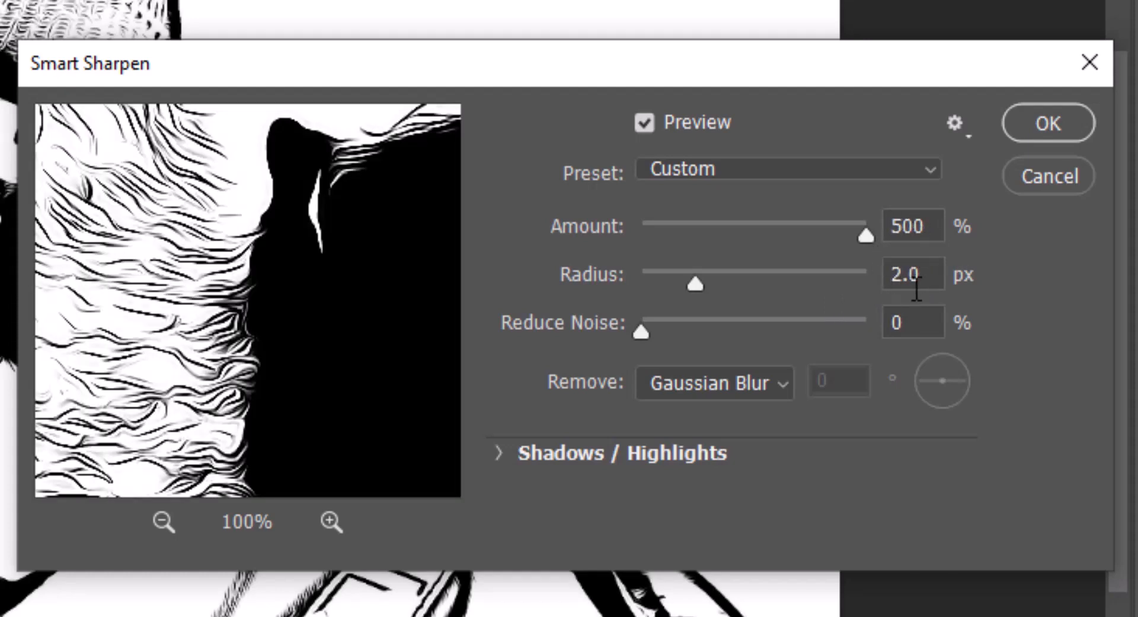
pyautogui.click(781, 386)
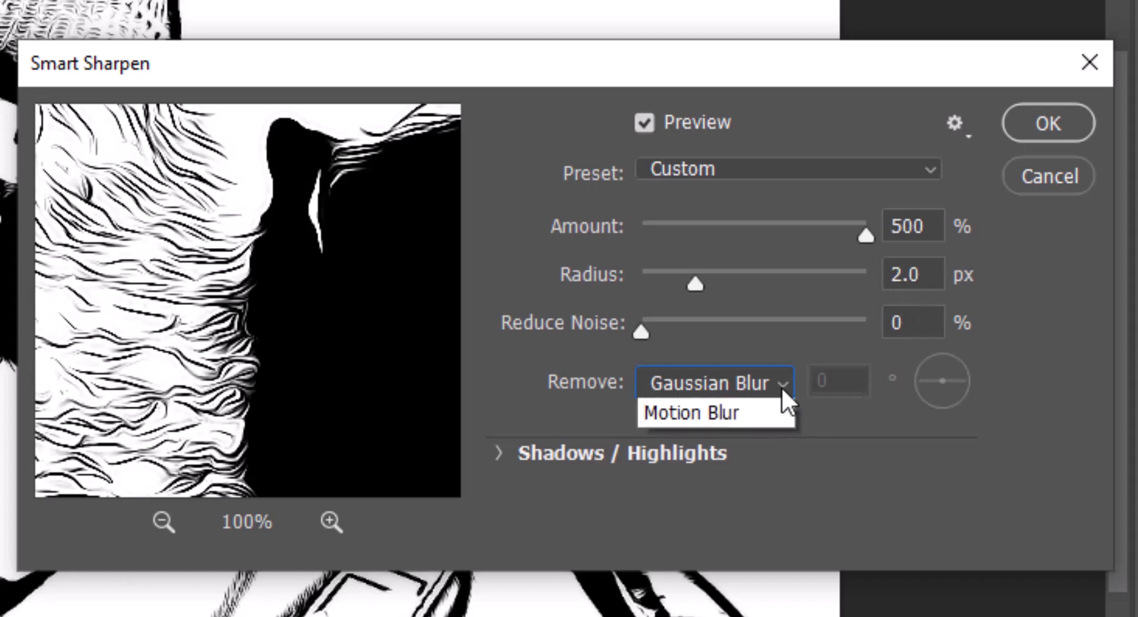
pyautogui.click(757, 410)
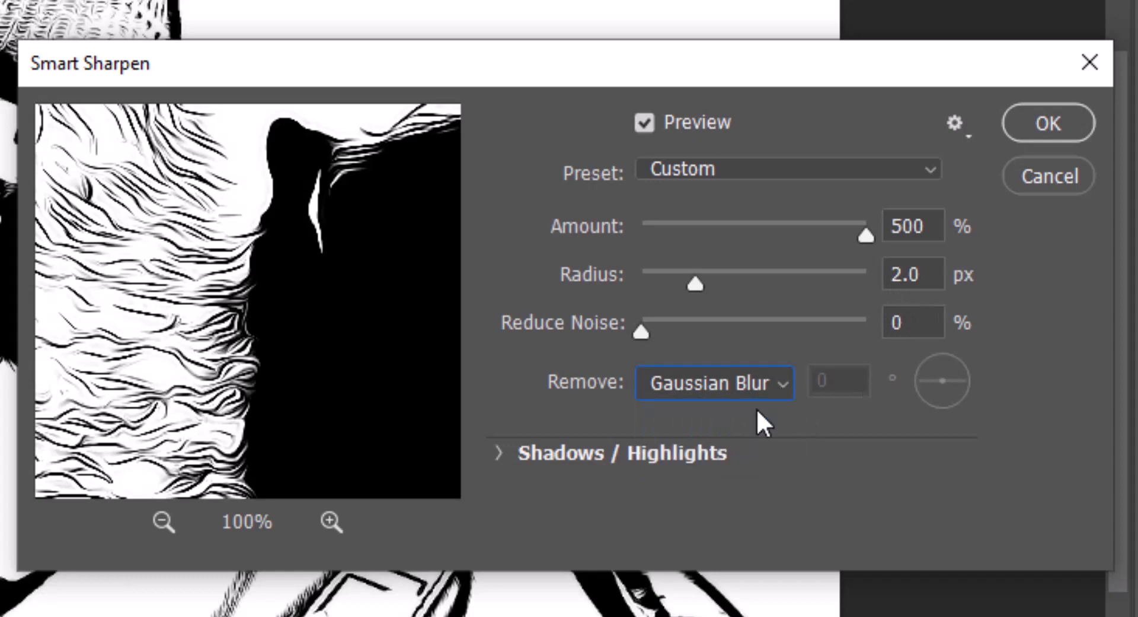
pyautogui.click(1055, 119)
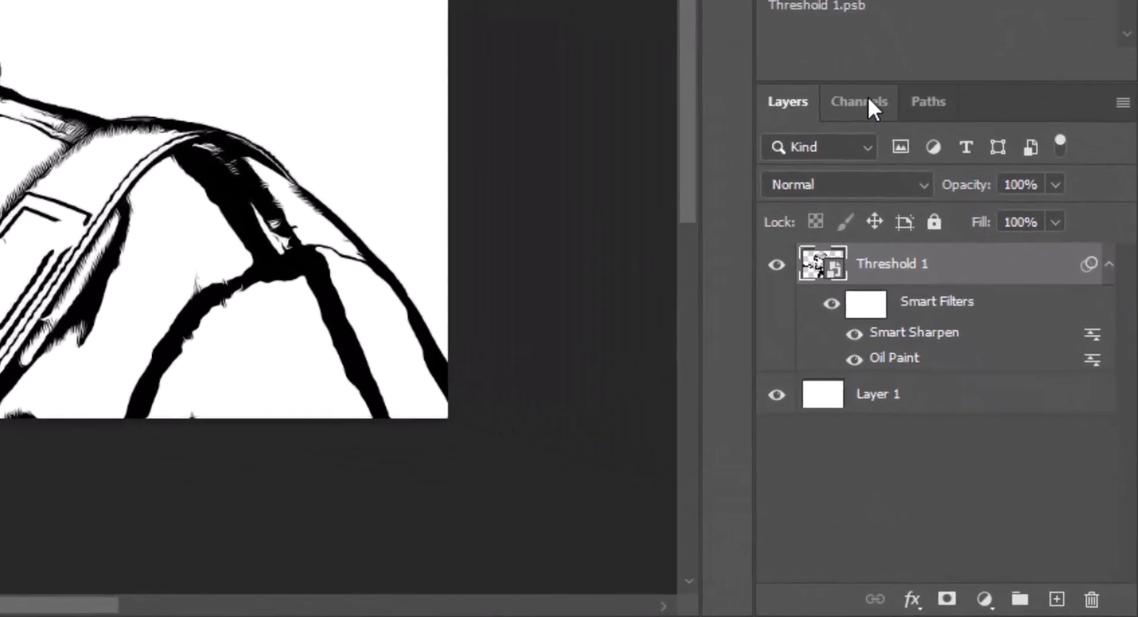
# - Load the RGB channel as a selection and invert it to select the black areas of the artwork
pyautogui.click(1016, 388)
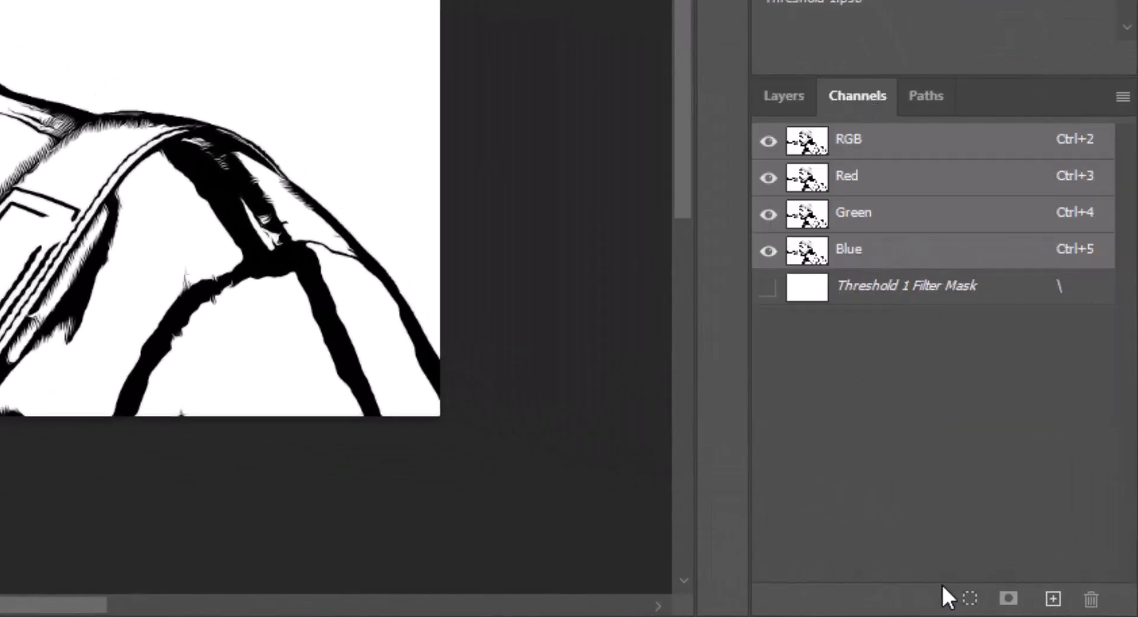
pyautogui.click(970, 599)
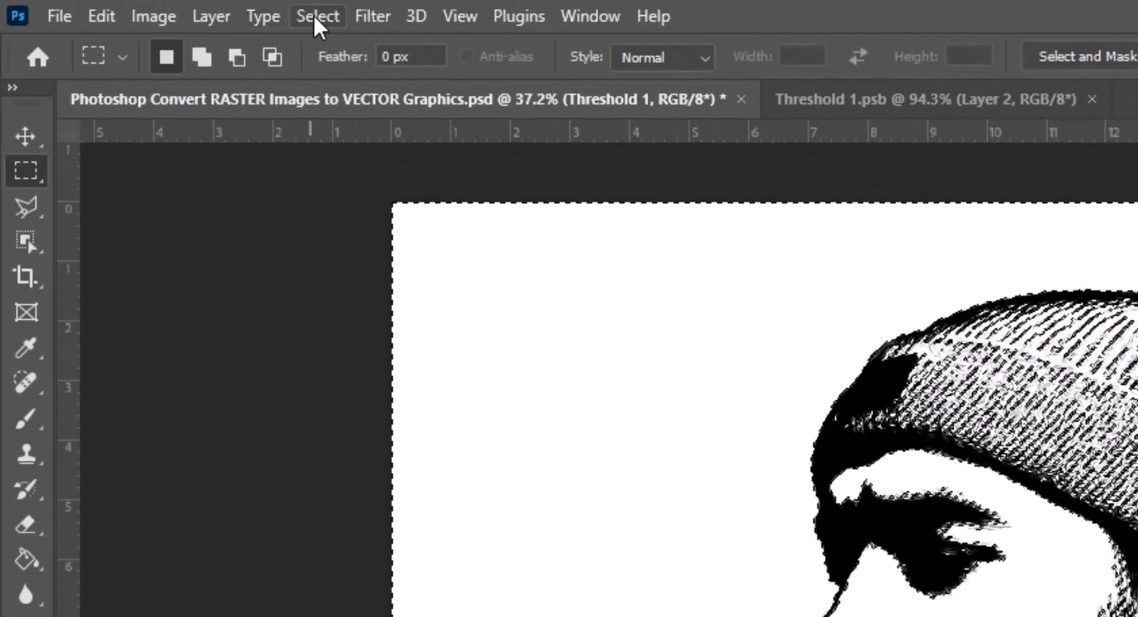
pyautogui.click(318, 16)
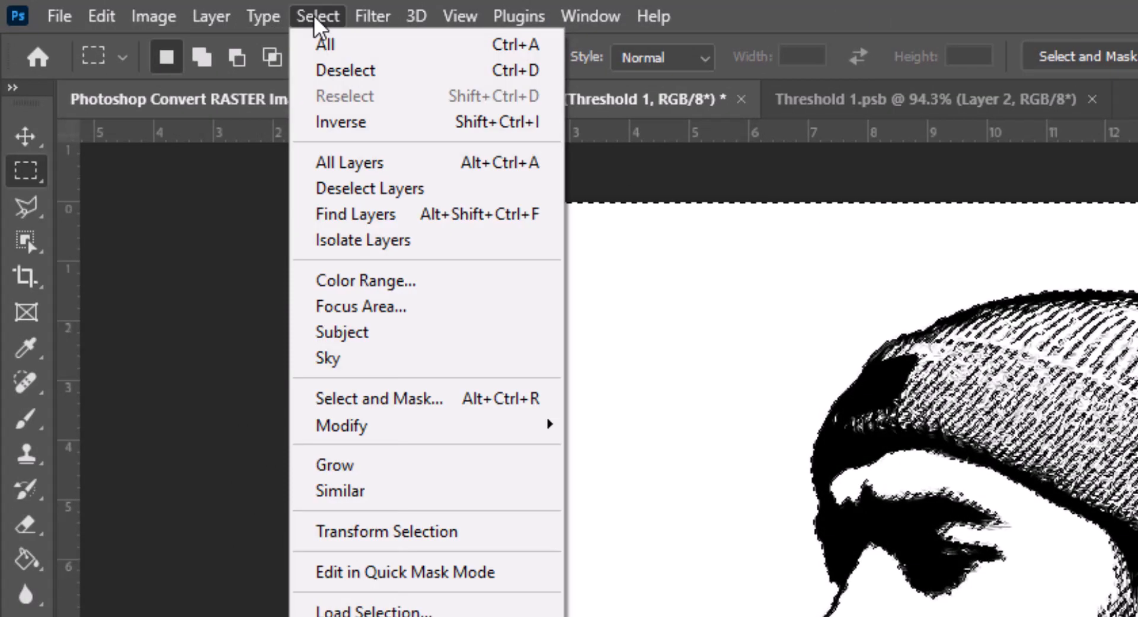
pyautogui.click(497, 129)
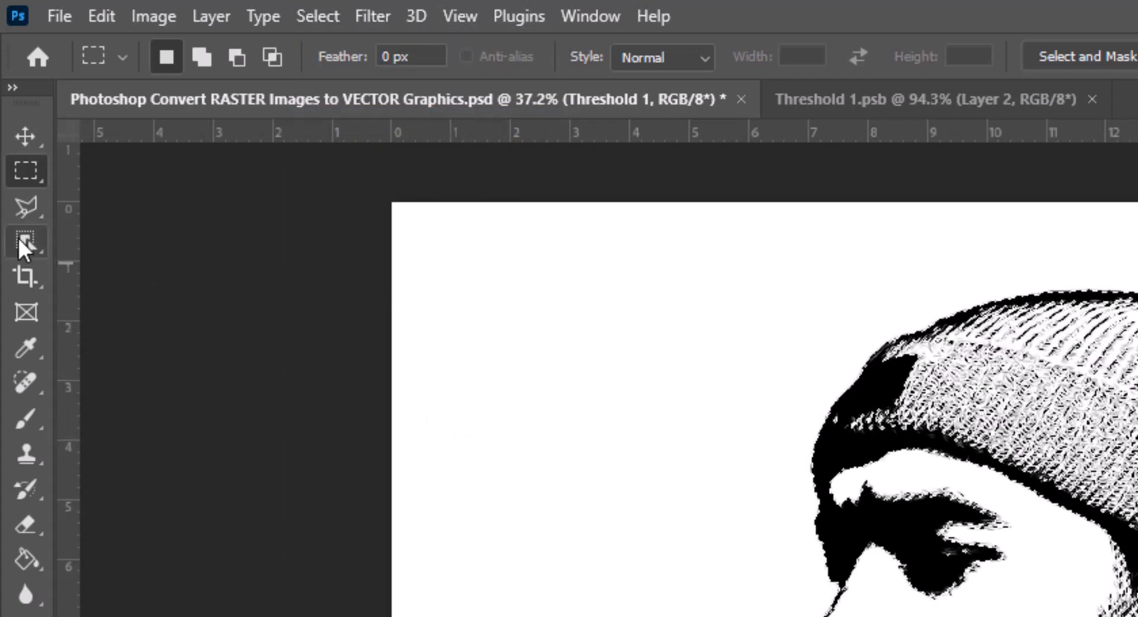
# - Convert the selection into a work path with a tolerance of 2.0 pixels using the Rectangular Marquee tool
pyautogui.rightClick(30, 171)
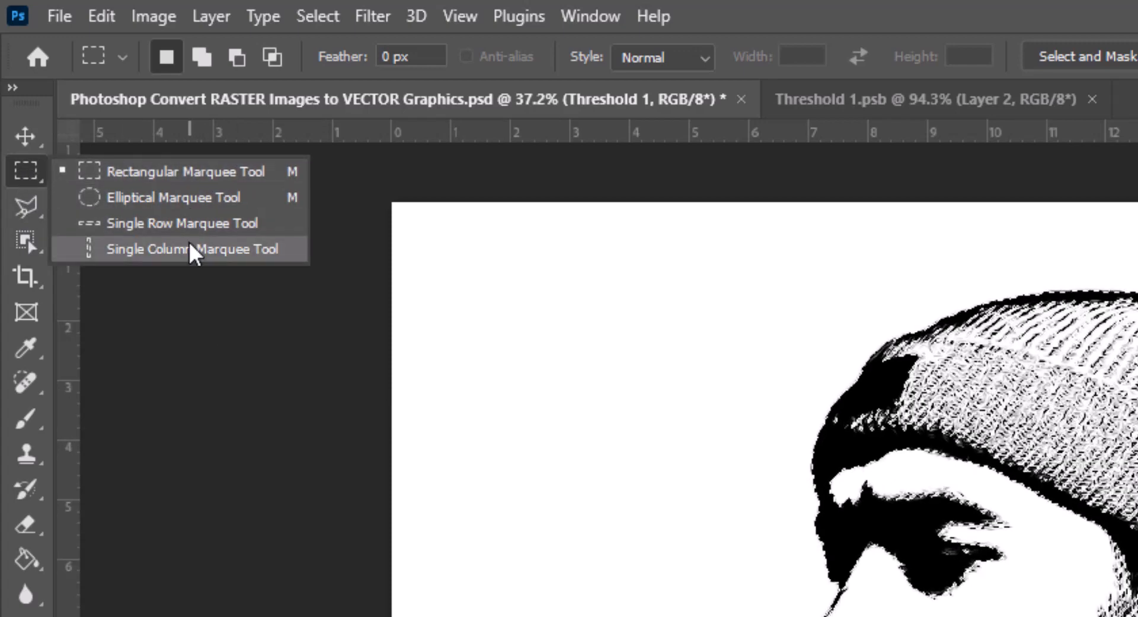
pyautogui.click(184, 172)
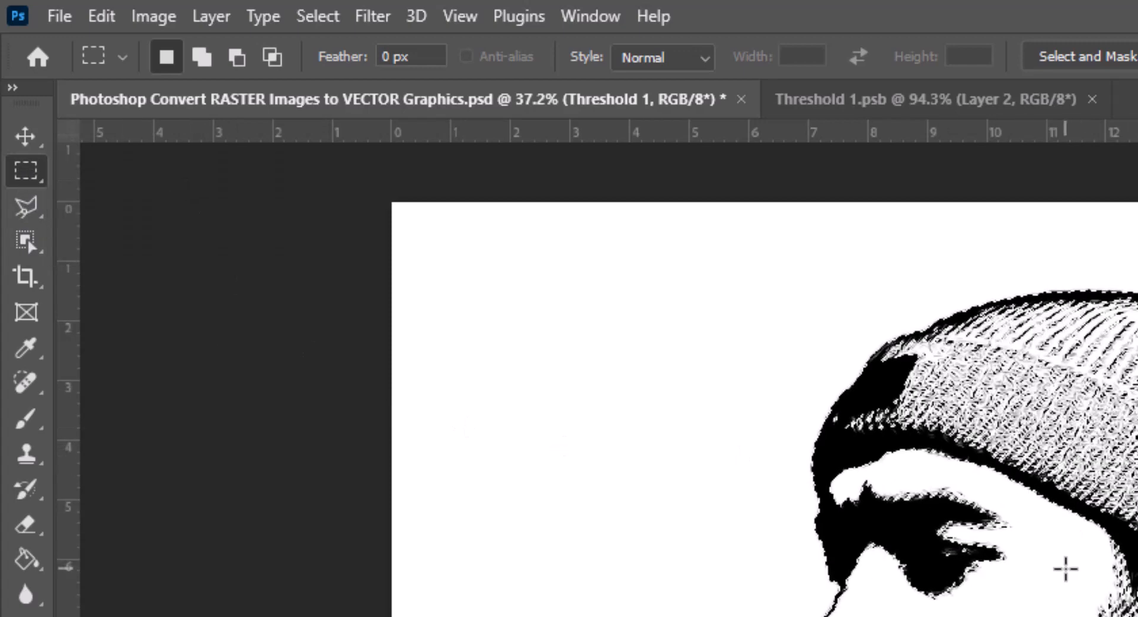
pyautogui.rightClick(1066, 569)
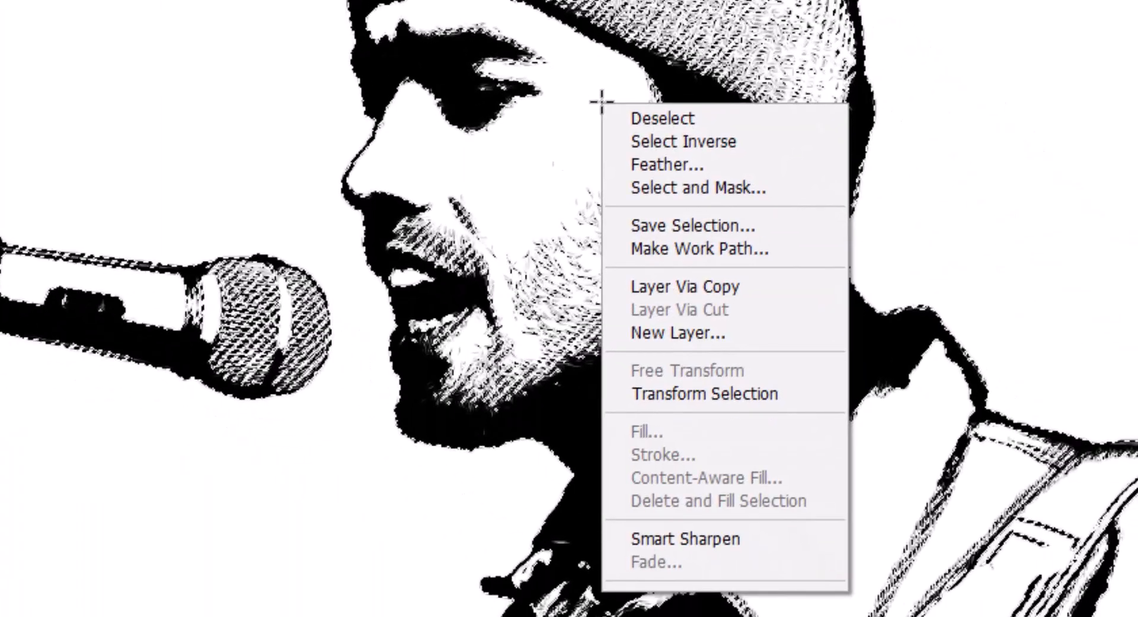
pyautogui.click(720, 249)
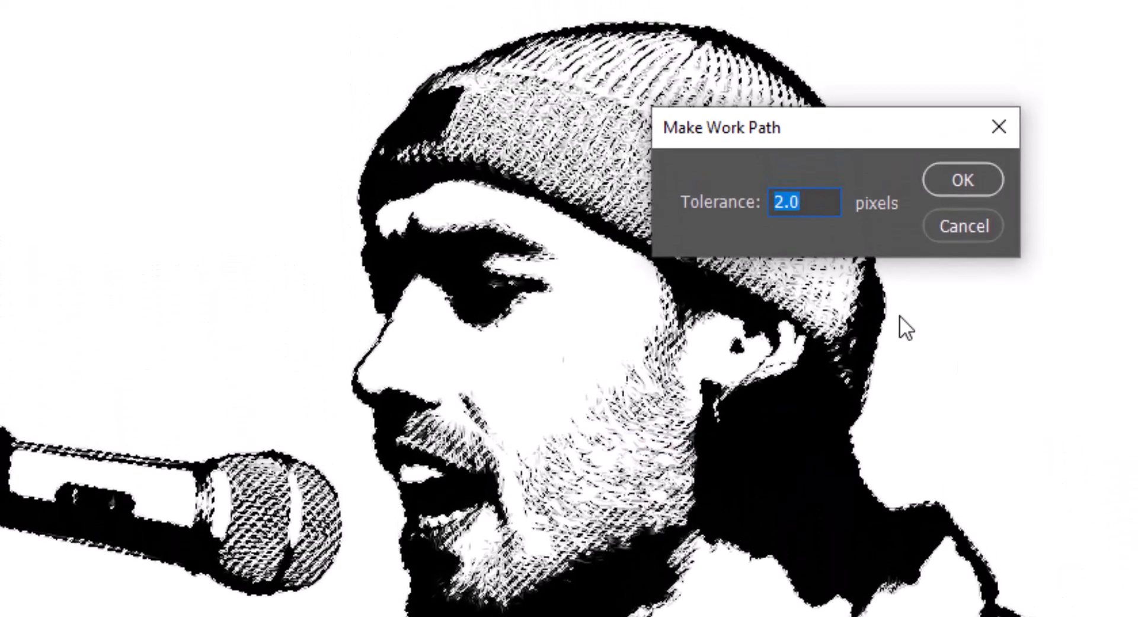
pyautogui.press('Return')
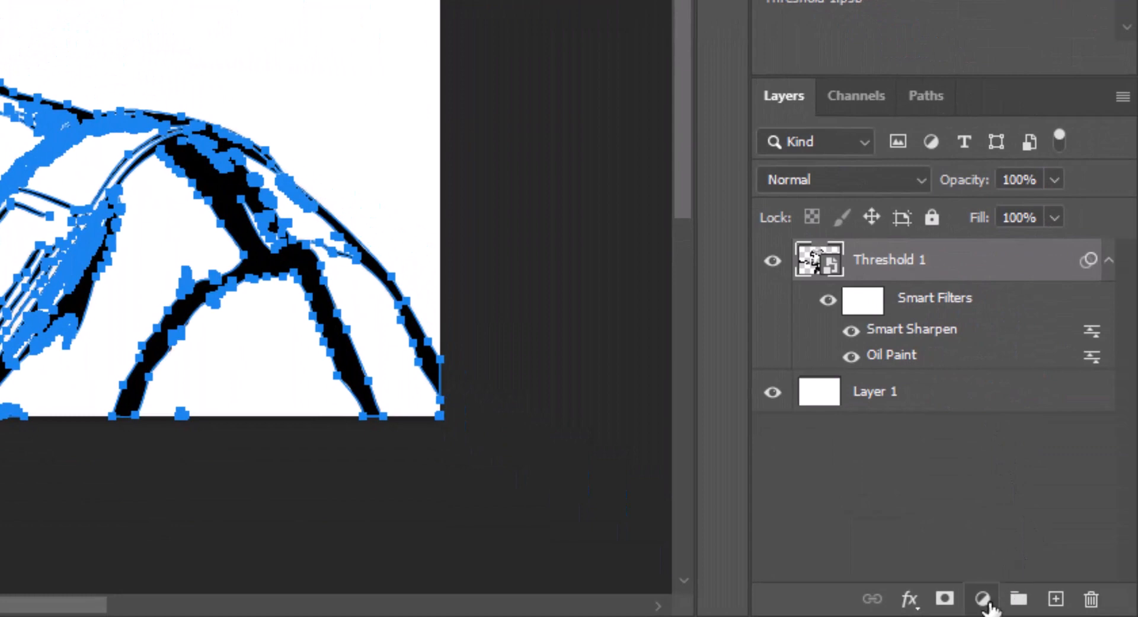
# - Create a Solid Color fill layer from the work path, trying red shades before setting the fill to black (000000)
pyautogui.click(986, 600)
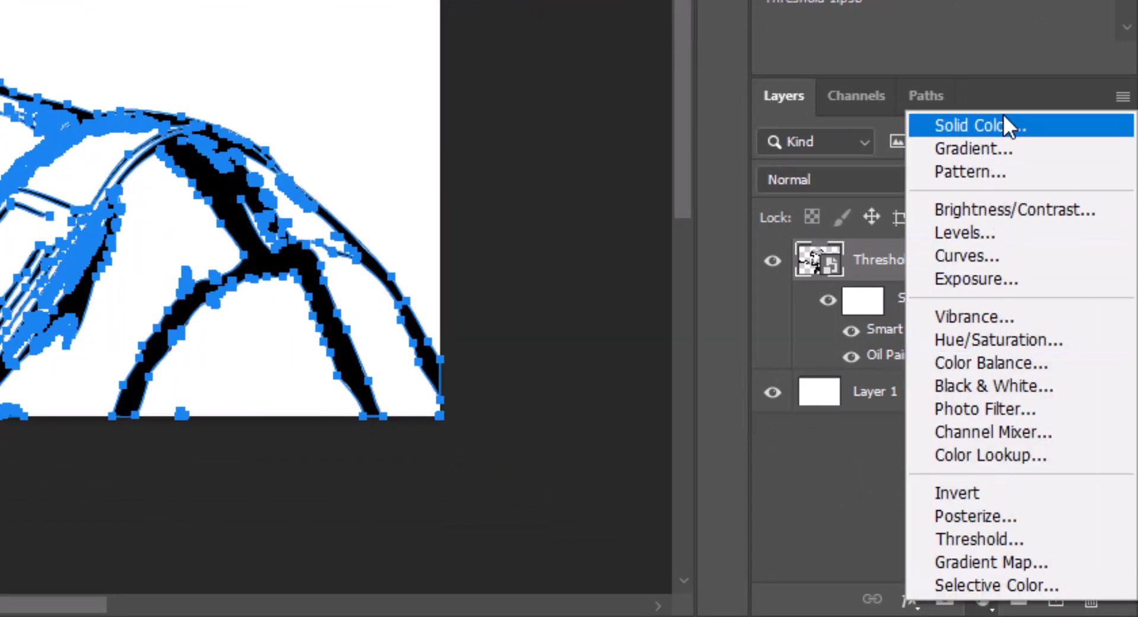
pyautogui.click(981, 127)
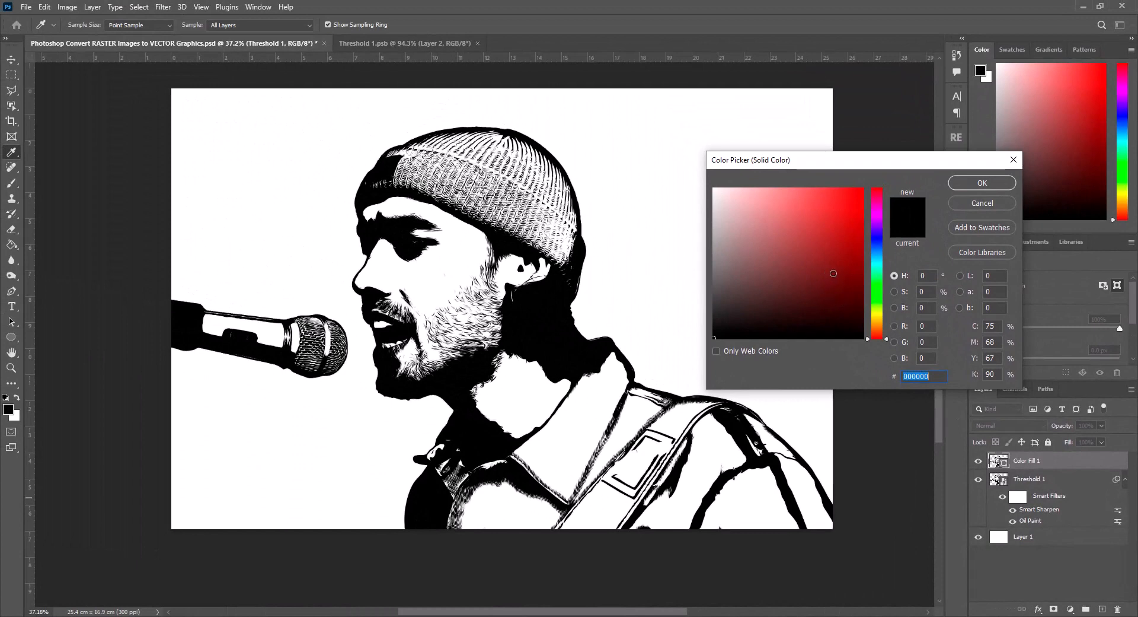
pyautogui.click(784, 292)
pyautogui.click(847, 223)
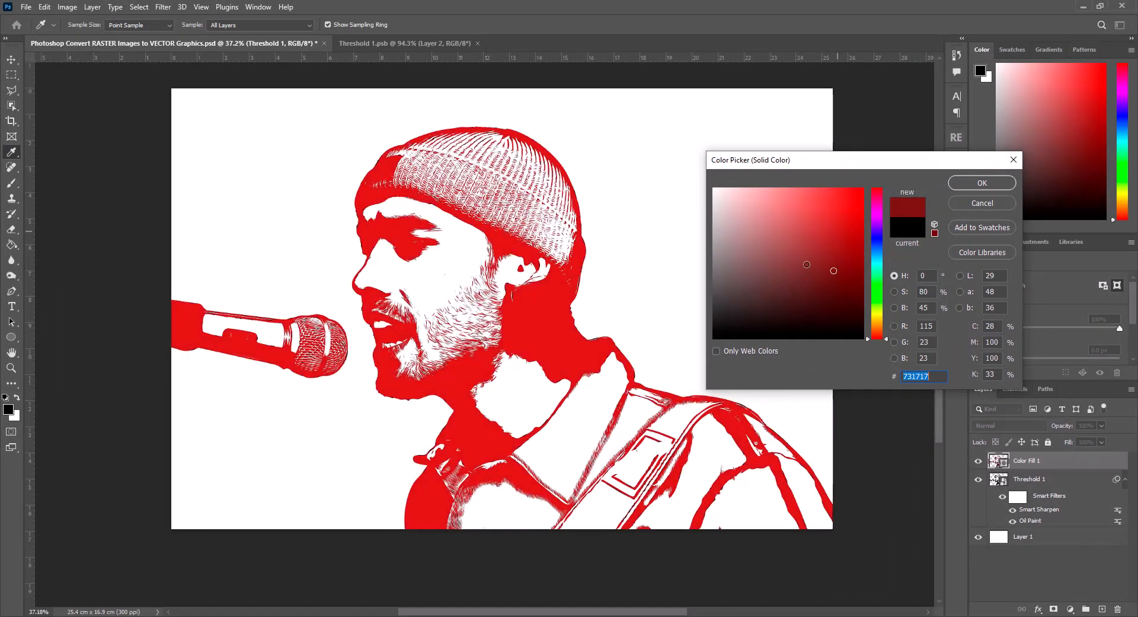
pyautogui.moveTo(718, 330); pyautogui.dragTo(704, 348)
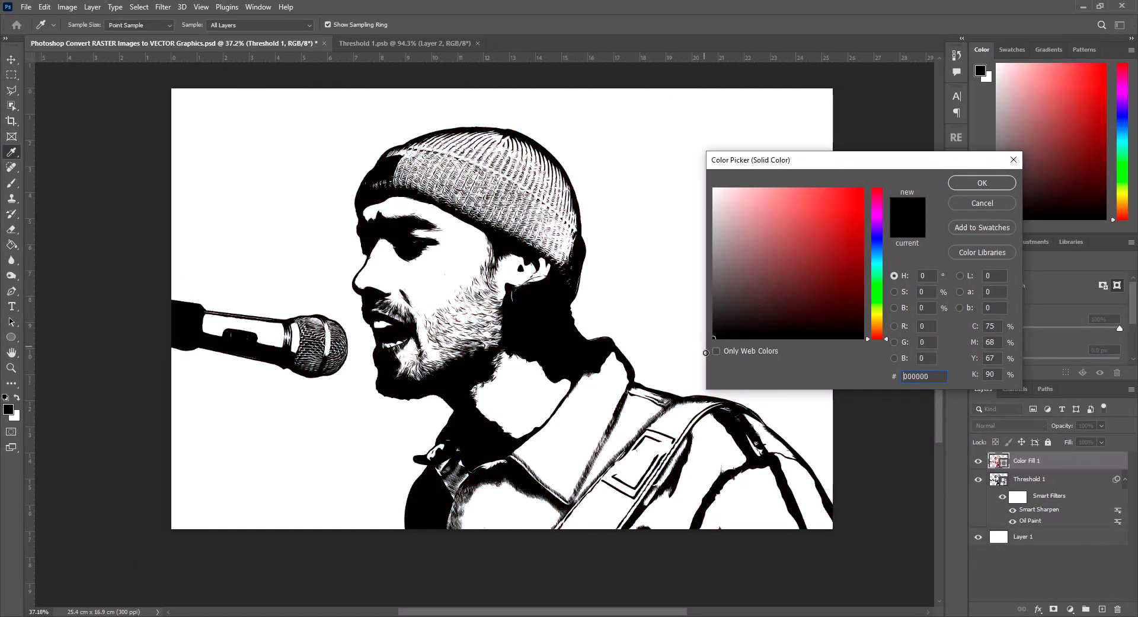
pyautogui.click(980, 185)
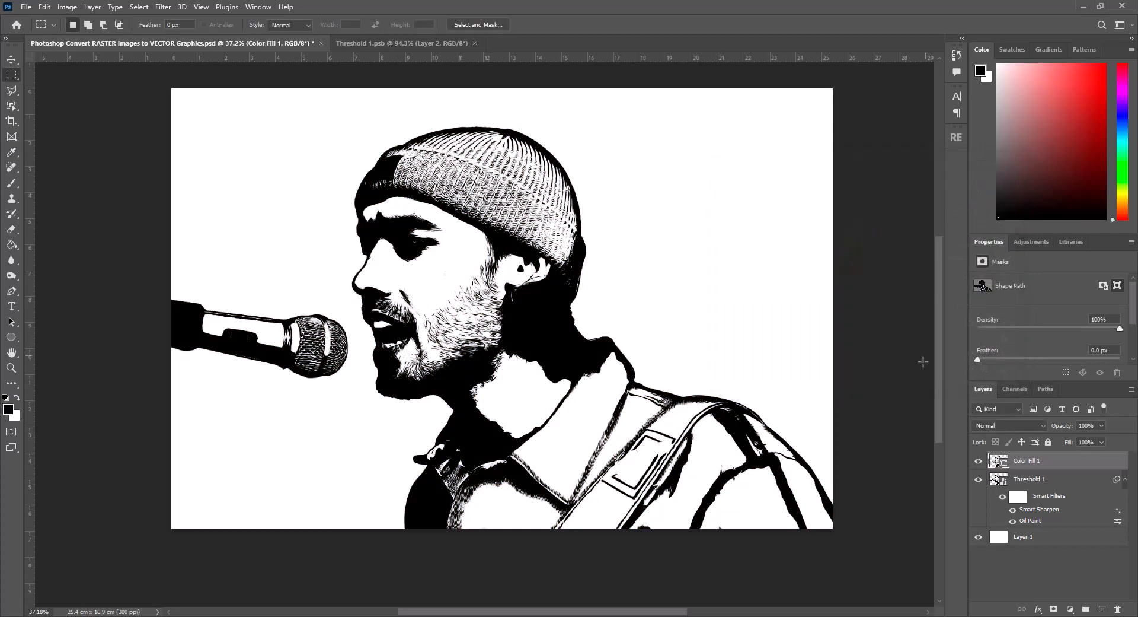
# - Hide the Threshold 1 and Layer 1 layers to isolate the black vector shape on transparency
pyautogui.click(979, 480)
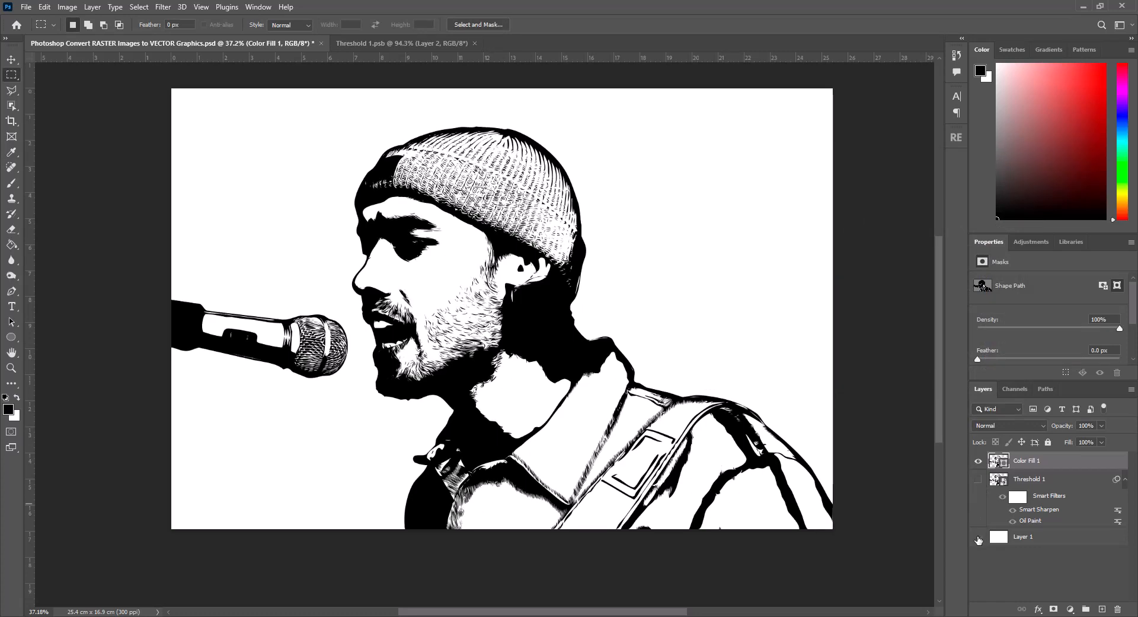
pyautogui.click(979, 538)
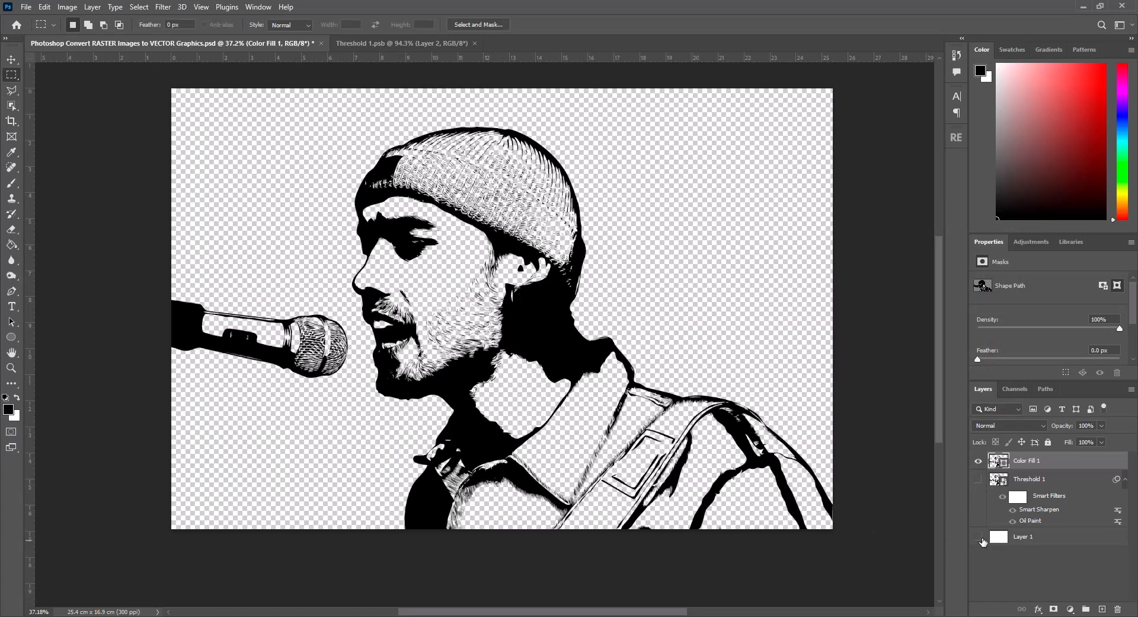
# - Show the white Layer 1 behind the black vector shape and inspect the beard edges up close
pyautogui.click(979, 536)
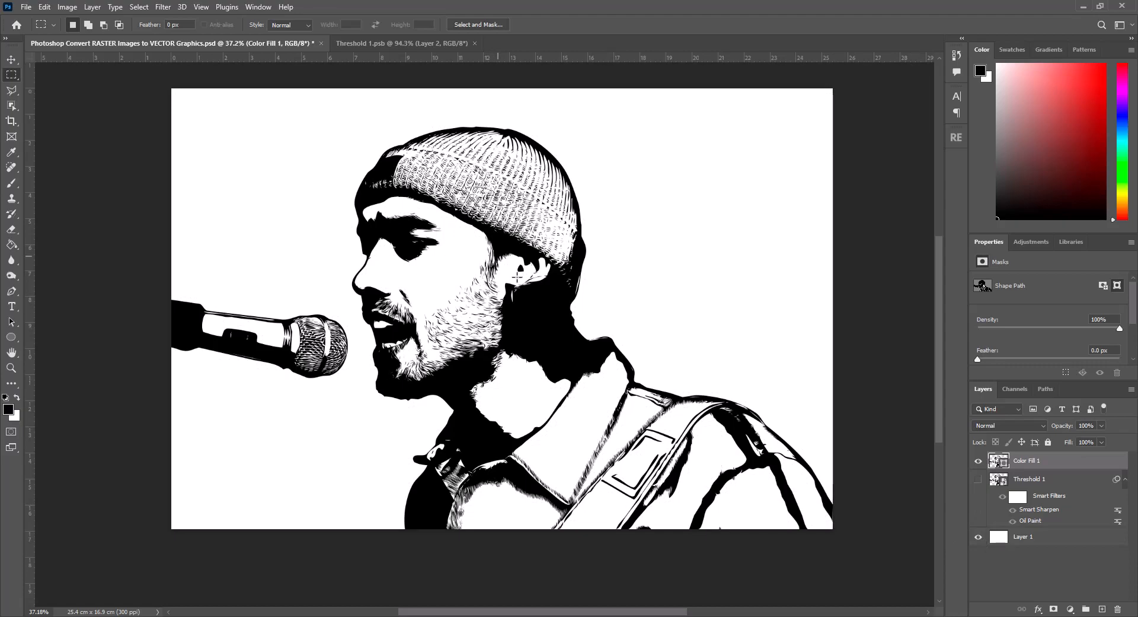
pyautogui.scroll(4, 509, 306)
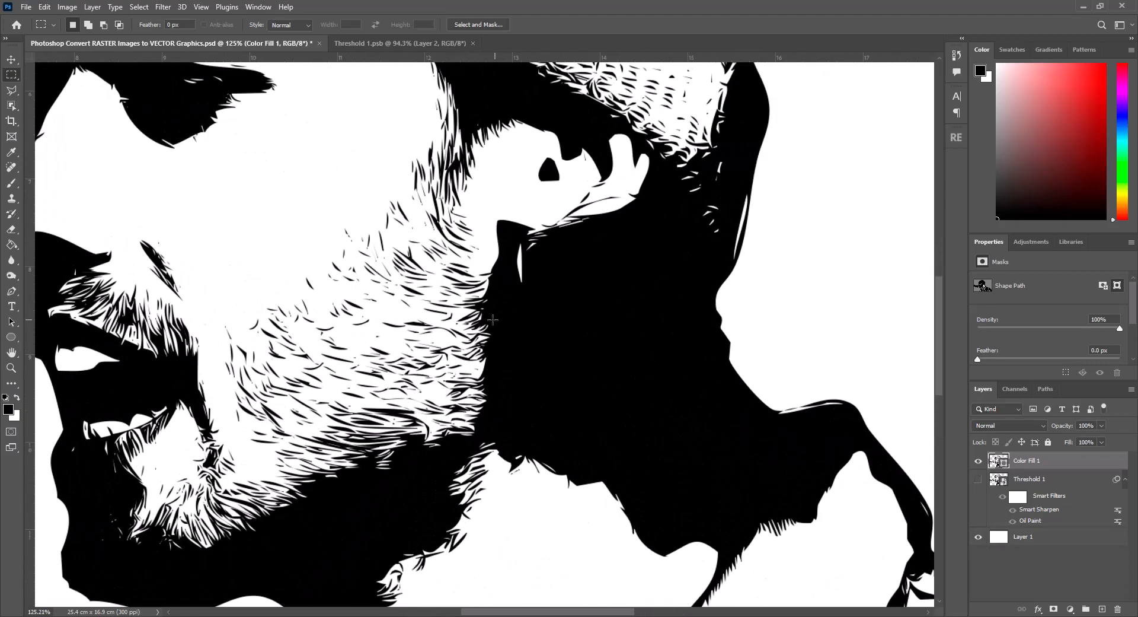
pyautogui.scroll(3, 493, 320)
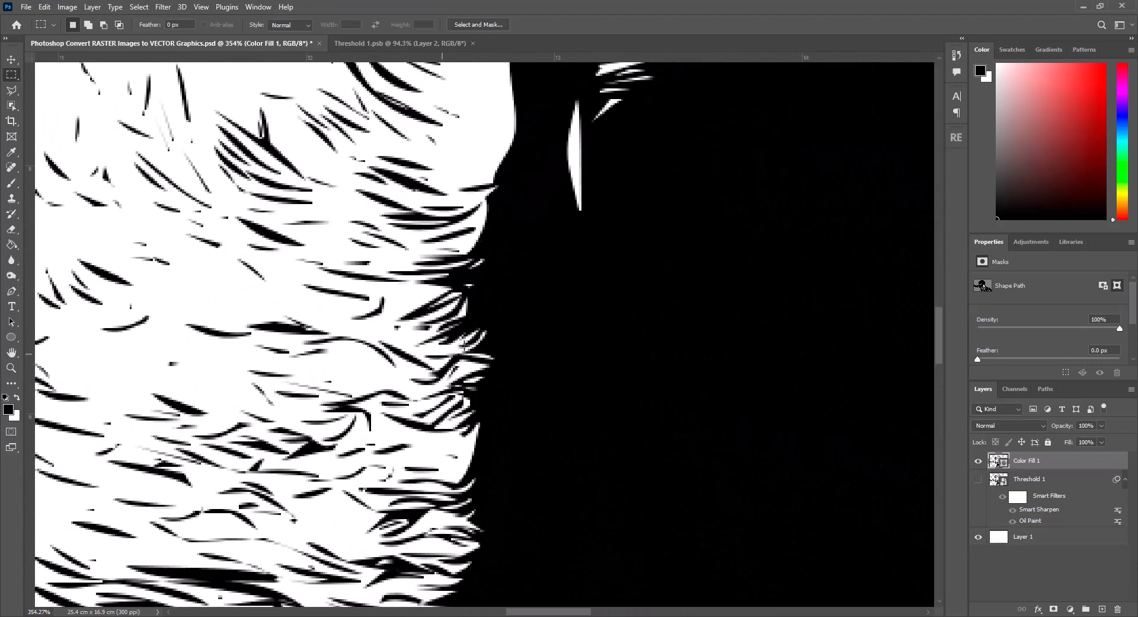
pyautogui.scroll(-7, 463, 346)
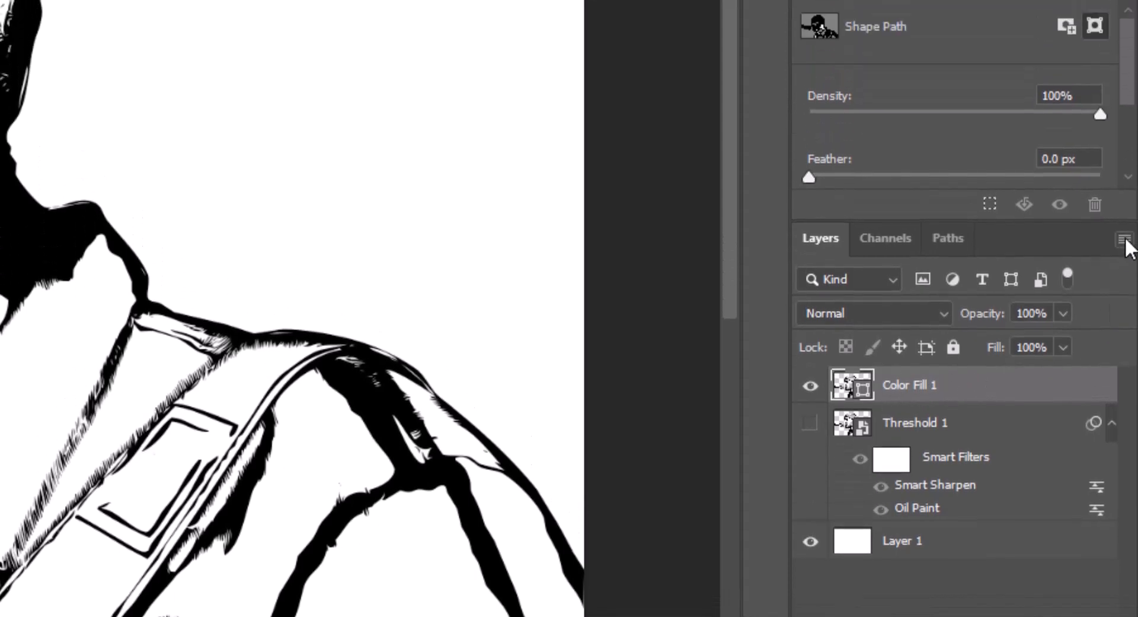
# - Duplicate the Color Fill 1 layer into a new document named Vector Portrait
pyautogui.click(1125, 242)
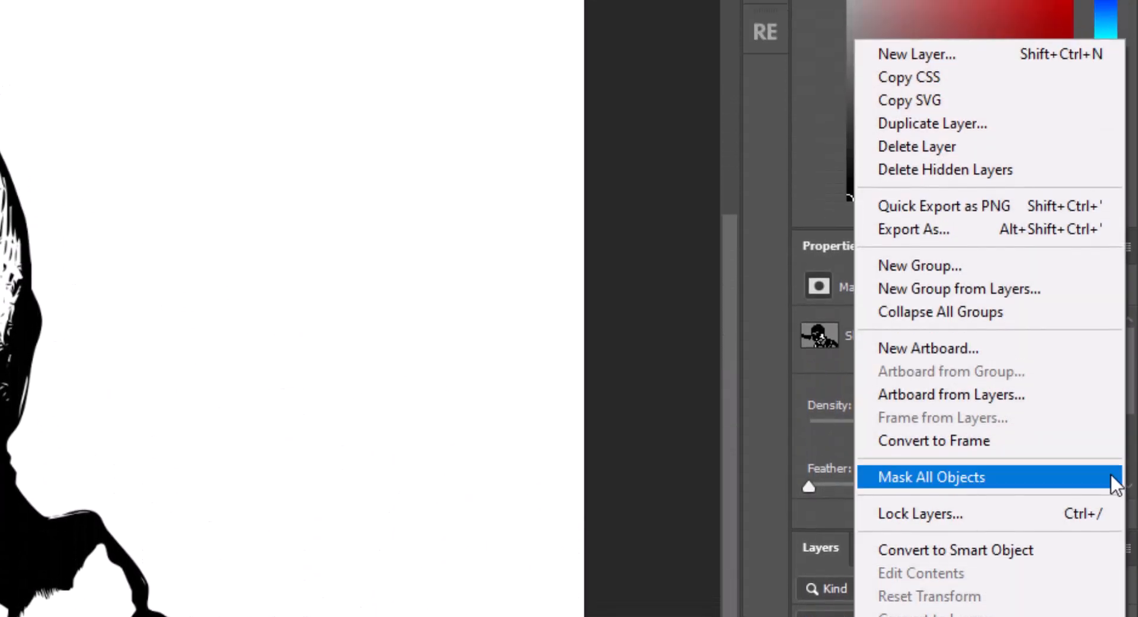
pyautogui.click(993, 125)
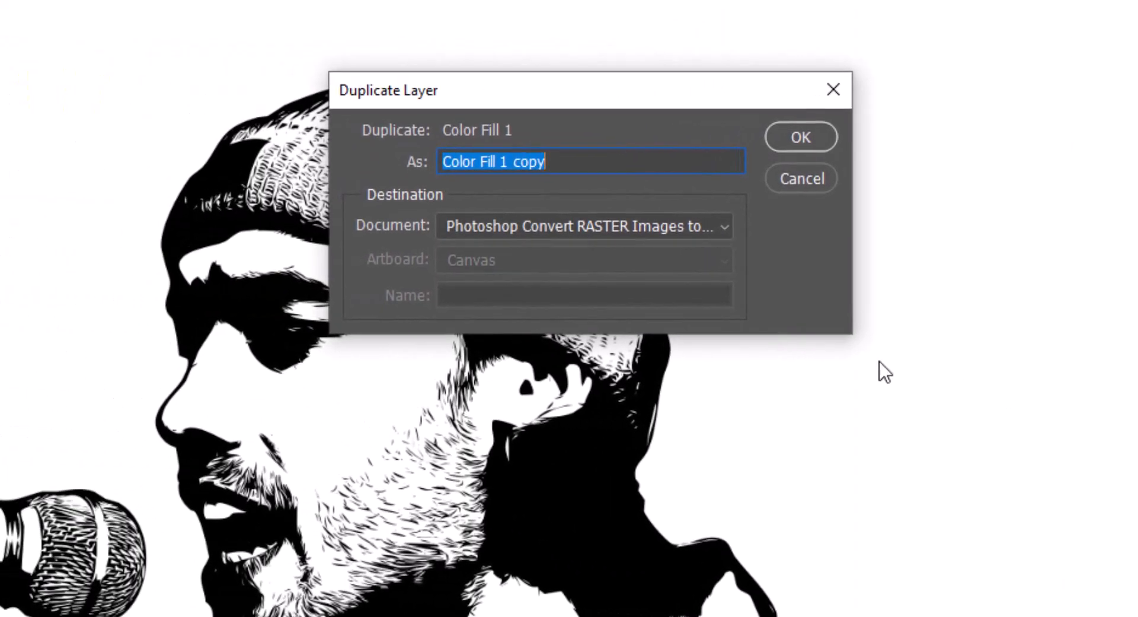
pyautogui.click(725, 226)
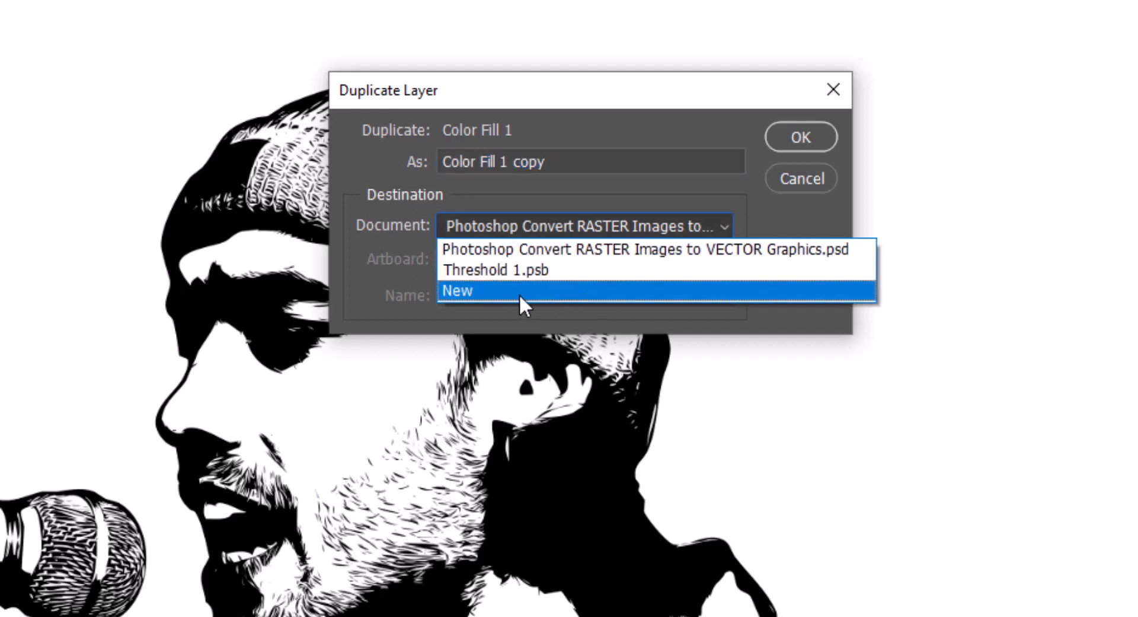
pyautogui.click(499, 289)
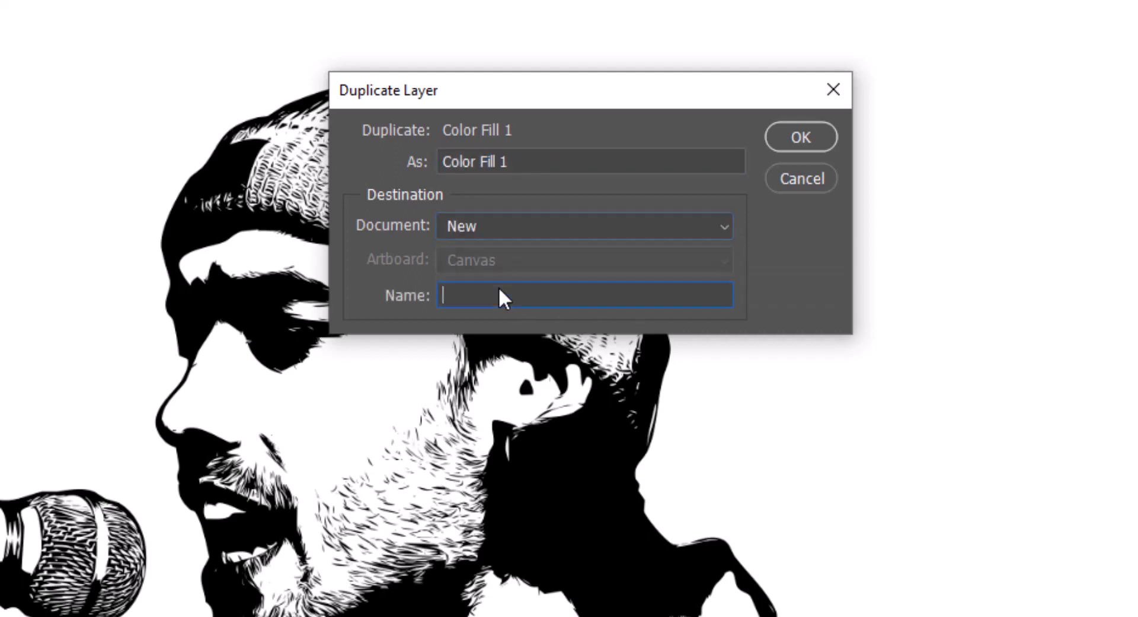
pyautogui.write('Vector Portrait')
pyautogui.click(802, 137)
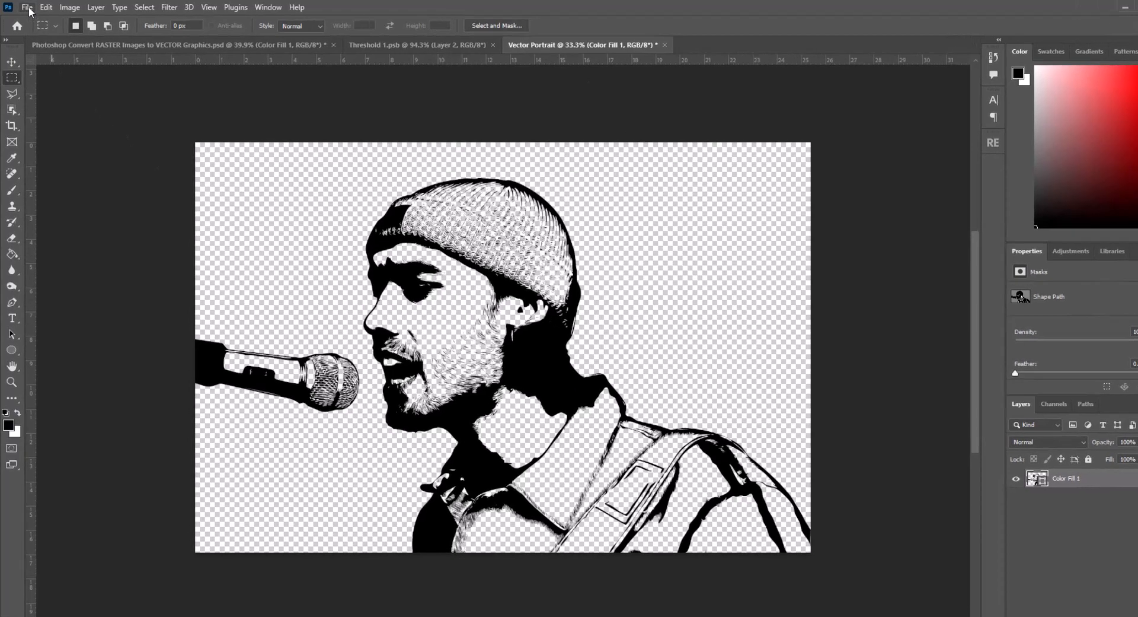
# - Save a copy of Vector Portrait in Photoshop PDF format with layers, and stop the PDF settings notice from showing again
pyautogui.click(26, 7)
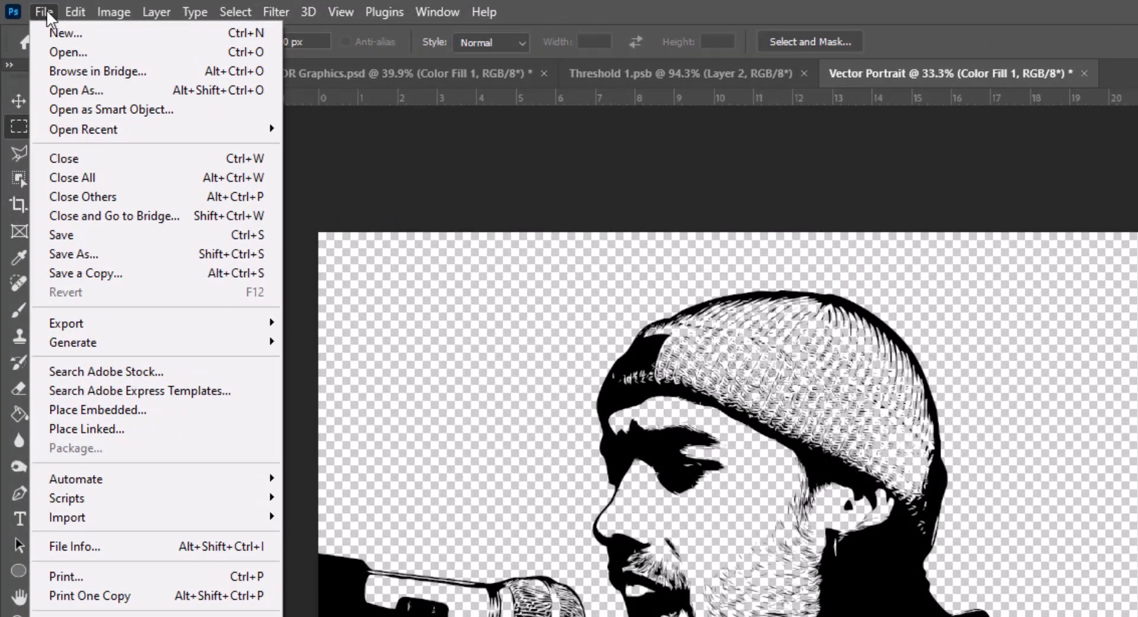
pyautogui.click(119, 277)
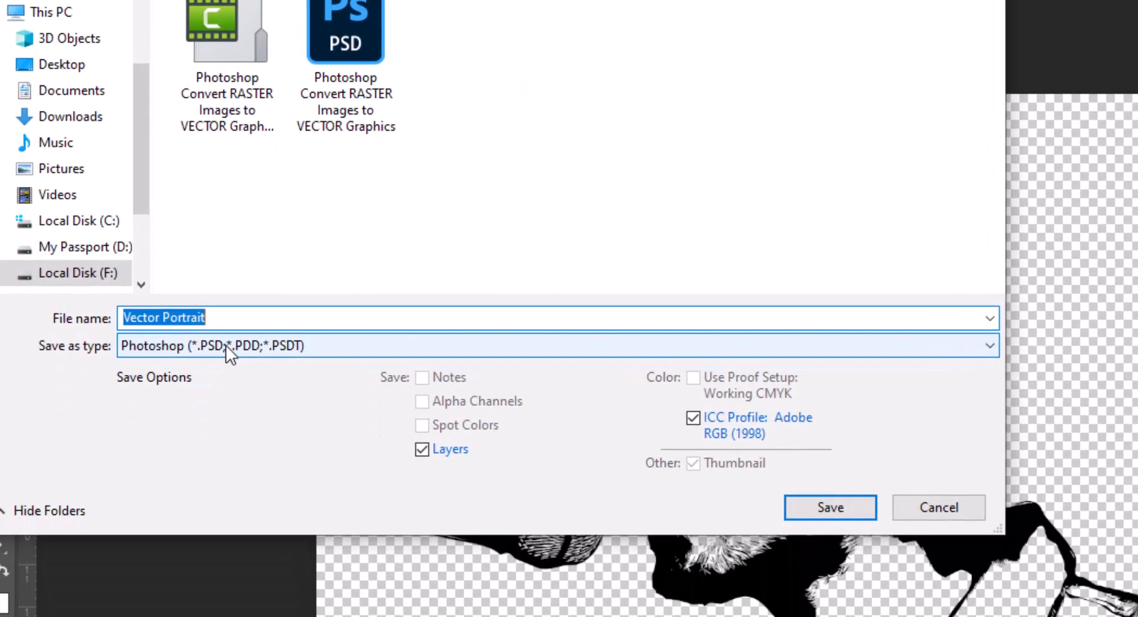
pyautogui.click(234, 464)
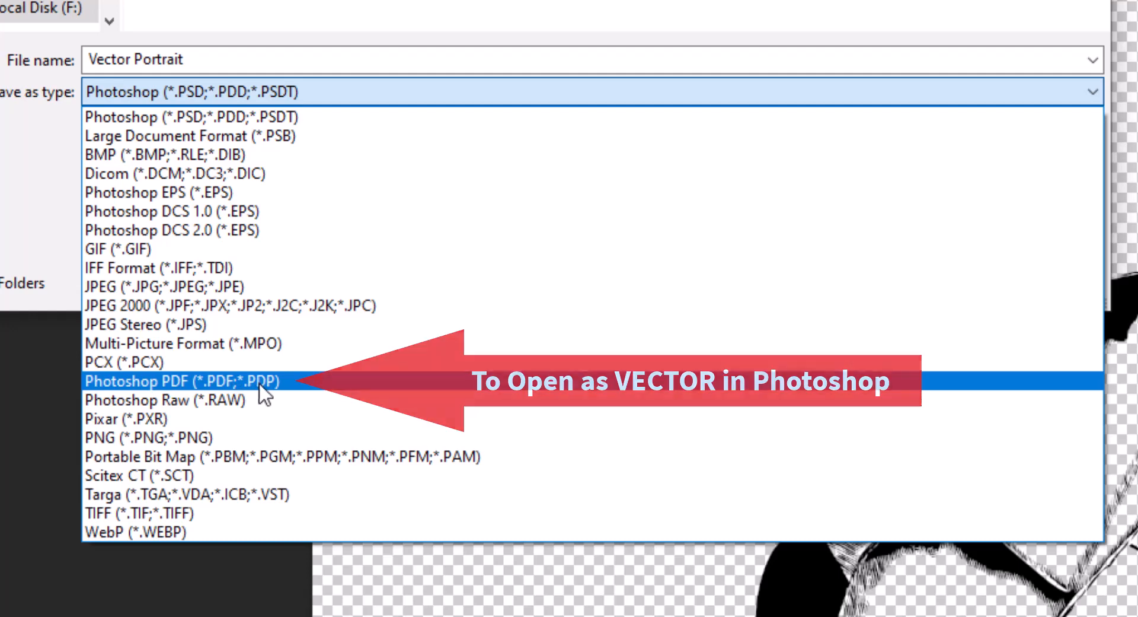
pyautogui.click(315, 378)
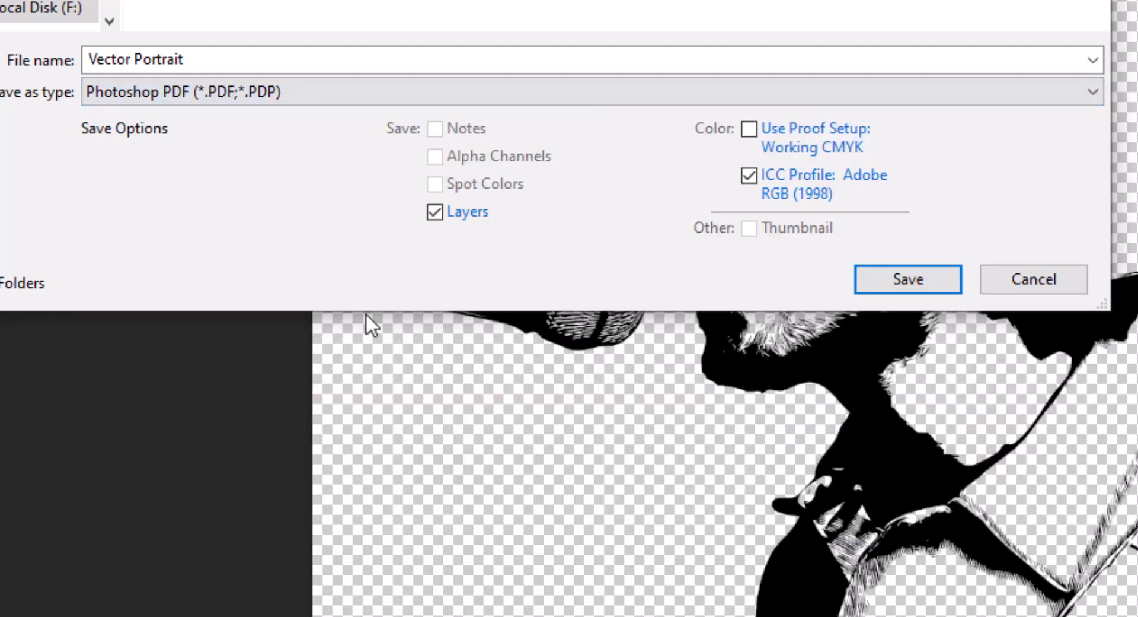
pyautogui.click(921, 280)
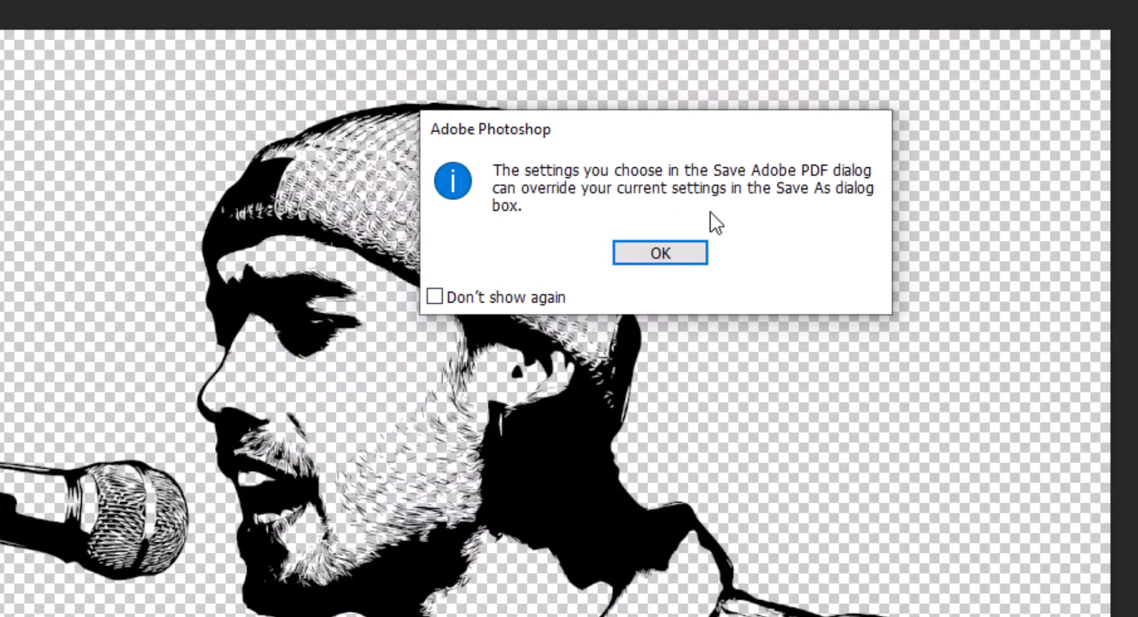
pyautogui.click(514, 301)
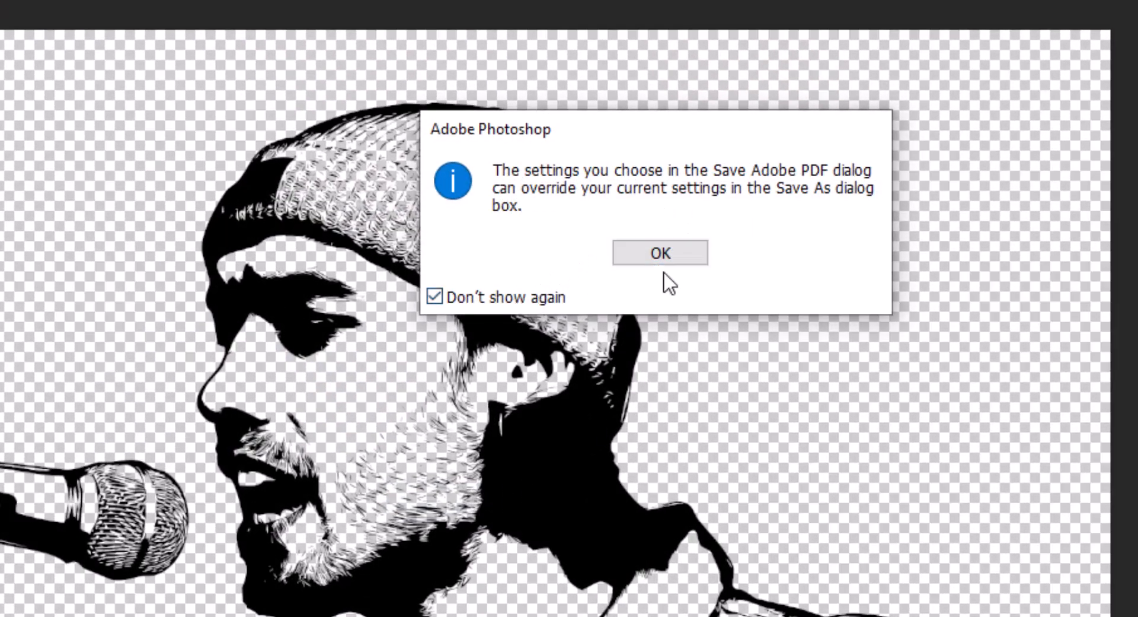
pyautogui.click(659, 255)
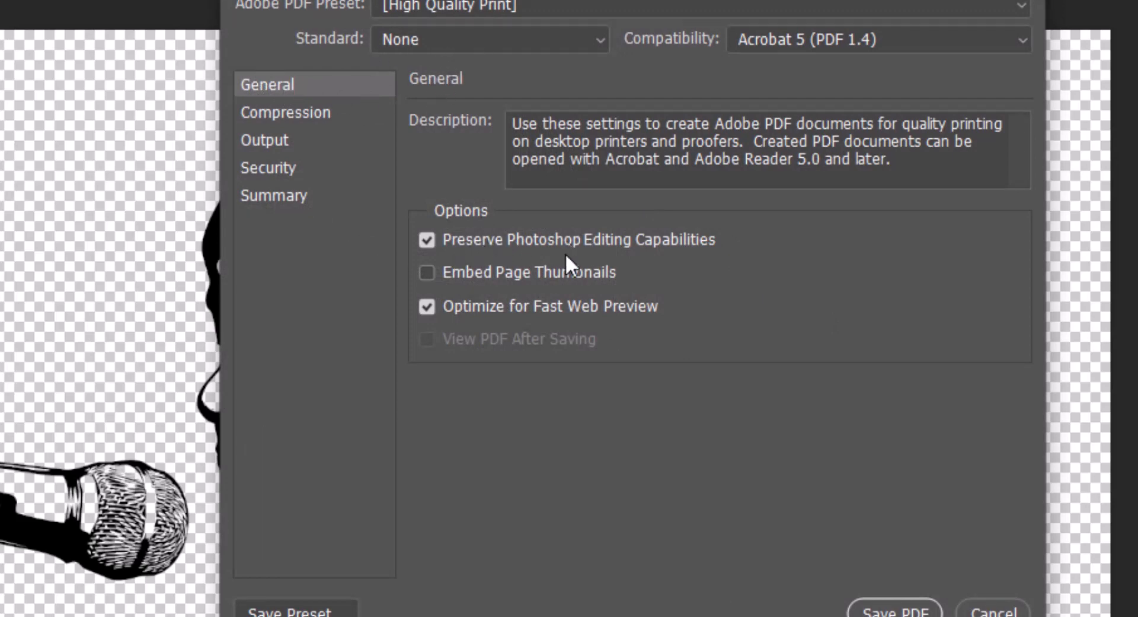
# - Set the PDF compression options to Do Not Downsample and None, and save the PDF with Photoshop editing capabilities preserved
pyautogui.click(308, 122)
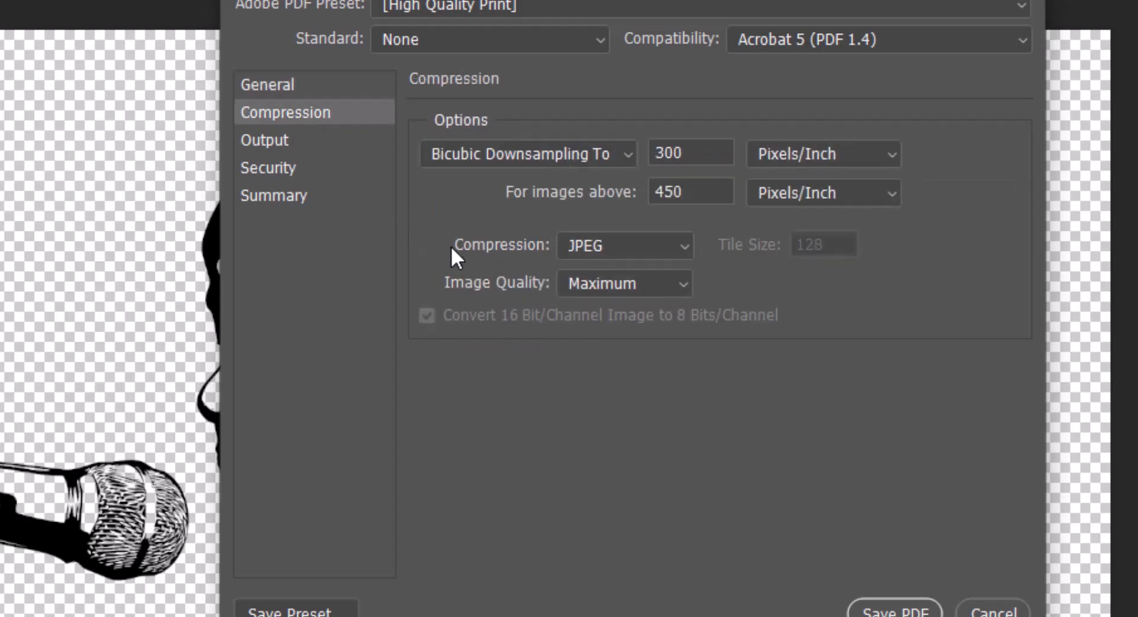
pyautogui.click(606, 148)
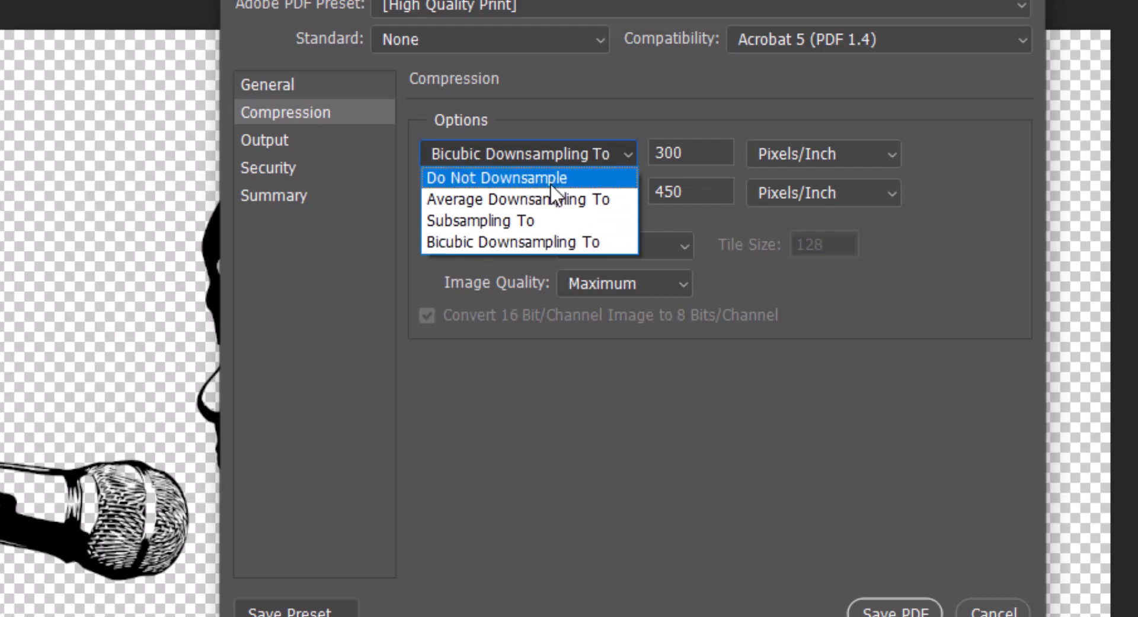
pyautogui.click(549, 181)
pyautogui.click(624, 244)
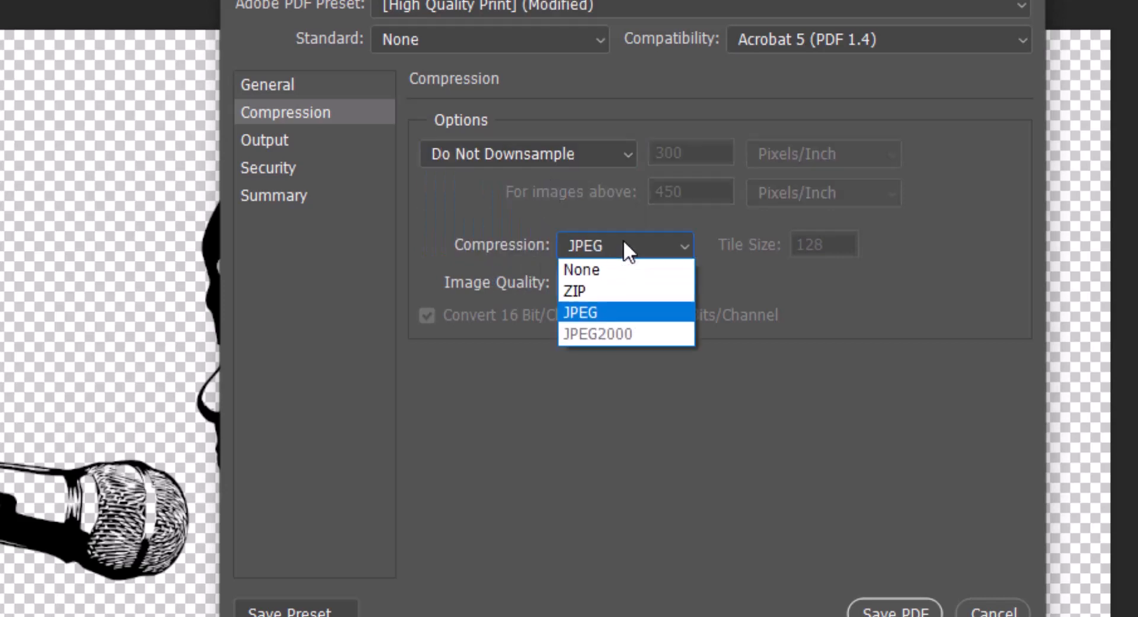
pyautogui.click(607, 268)
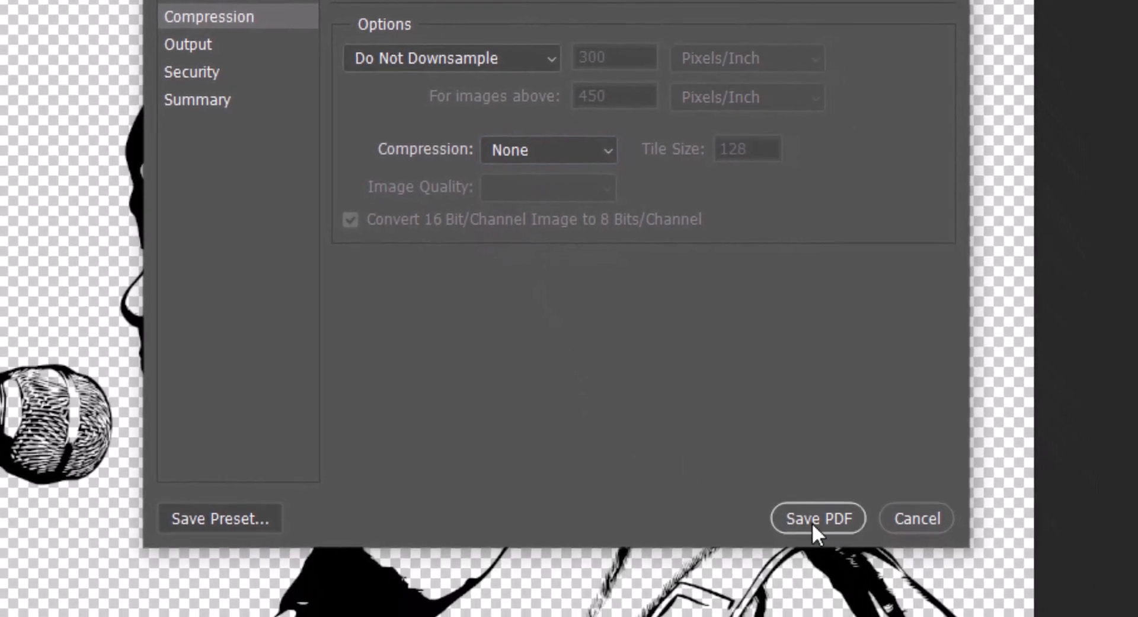
pyautogui.click(811, 519)
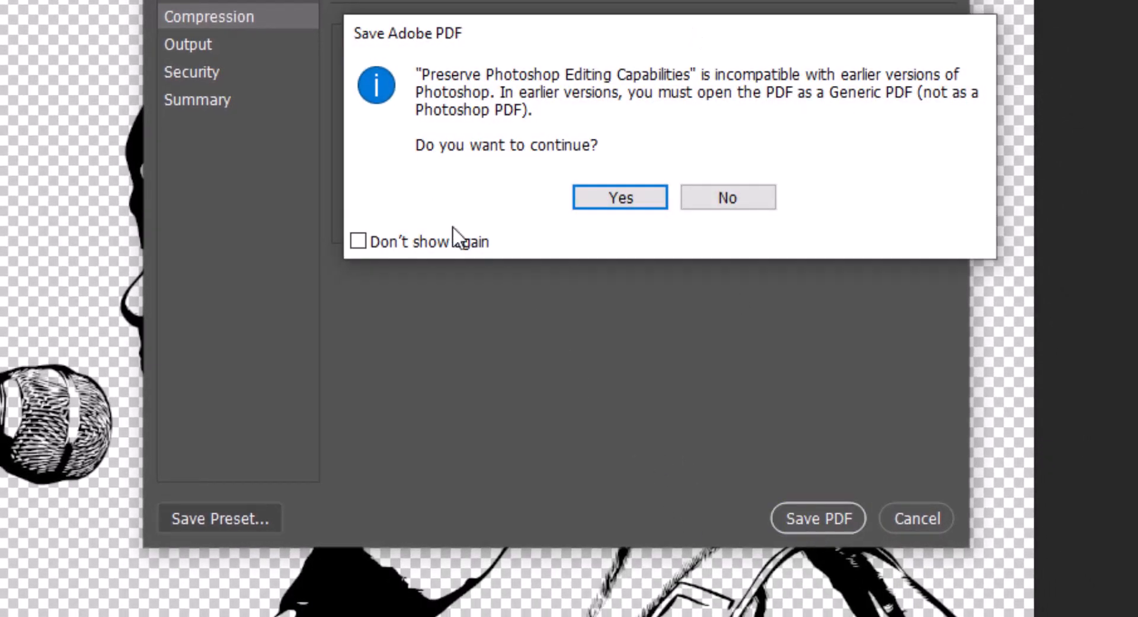
pyautogui.click(617, 201)
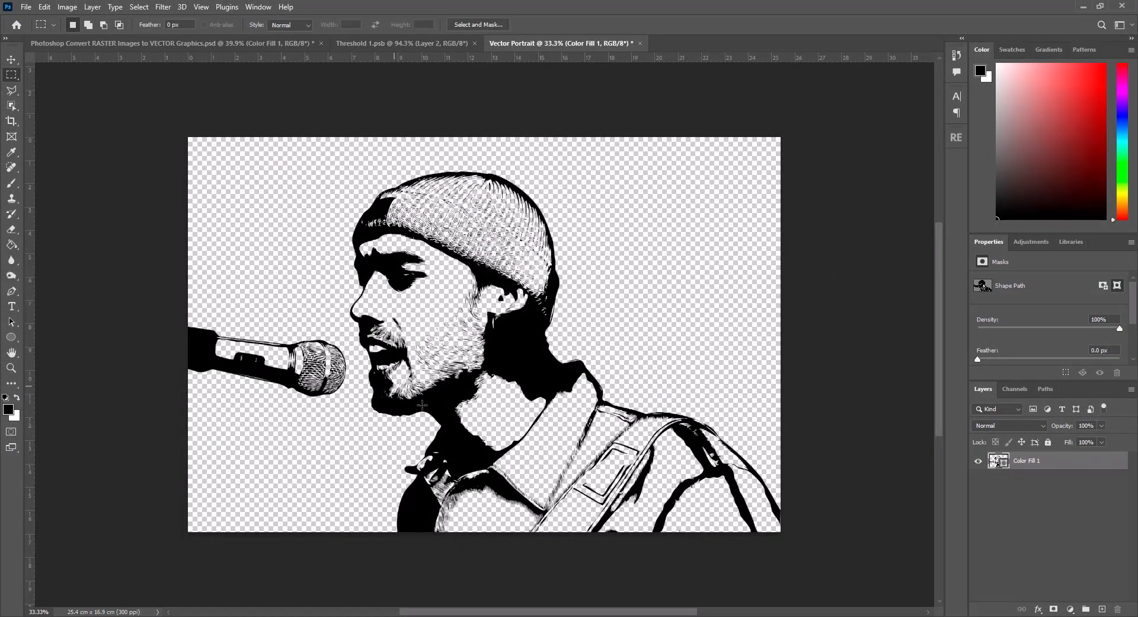
# - Save another copy of Vector Portrait as Photoshop EPS with TIFF (8 bits/pixel) preview, ASCII85 encoding and vector data included
pyautogui.click(26, 7)
pyautogui.click(79, 162)
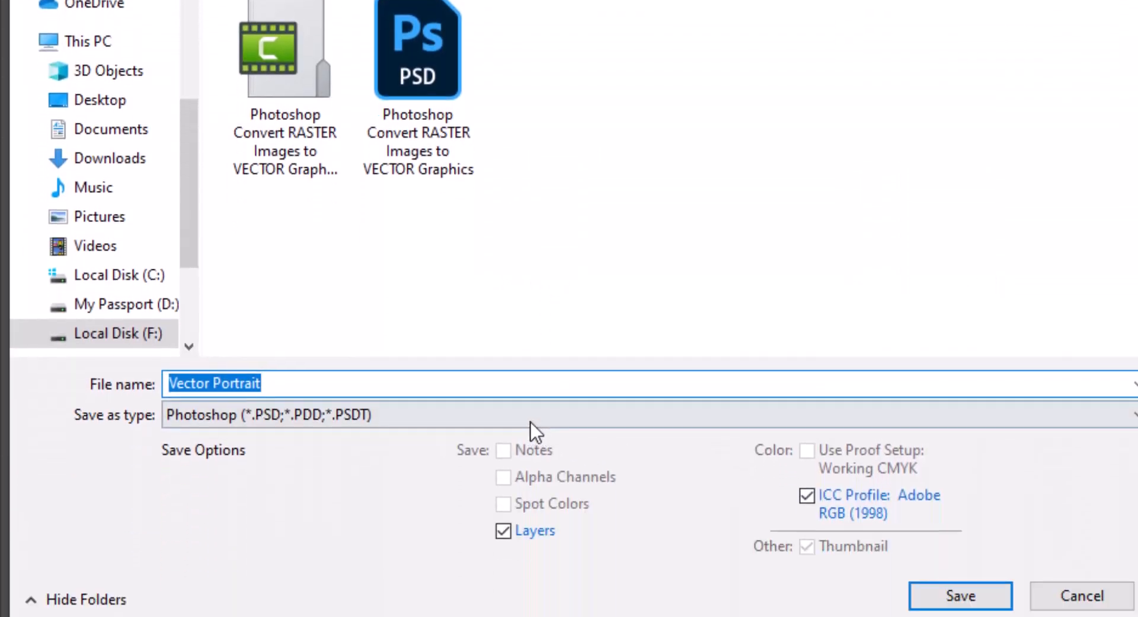
pyautogui.click(531, 432)
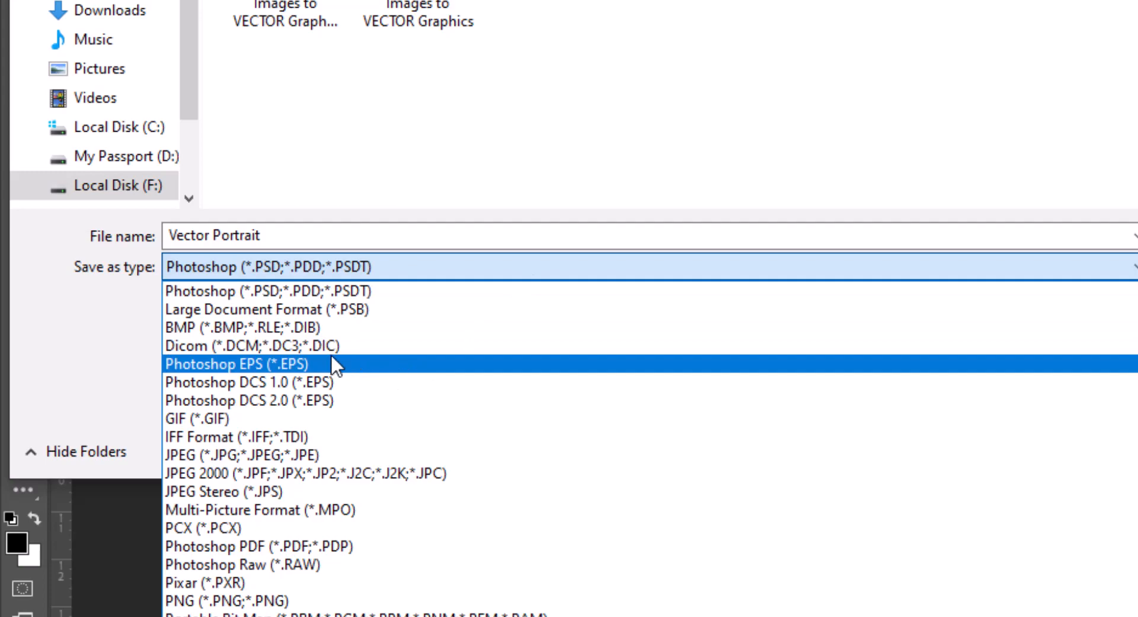
pyautogui.click(295, 362)
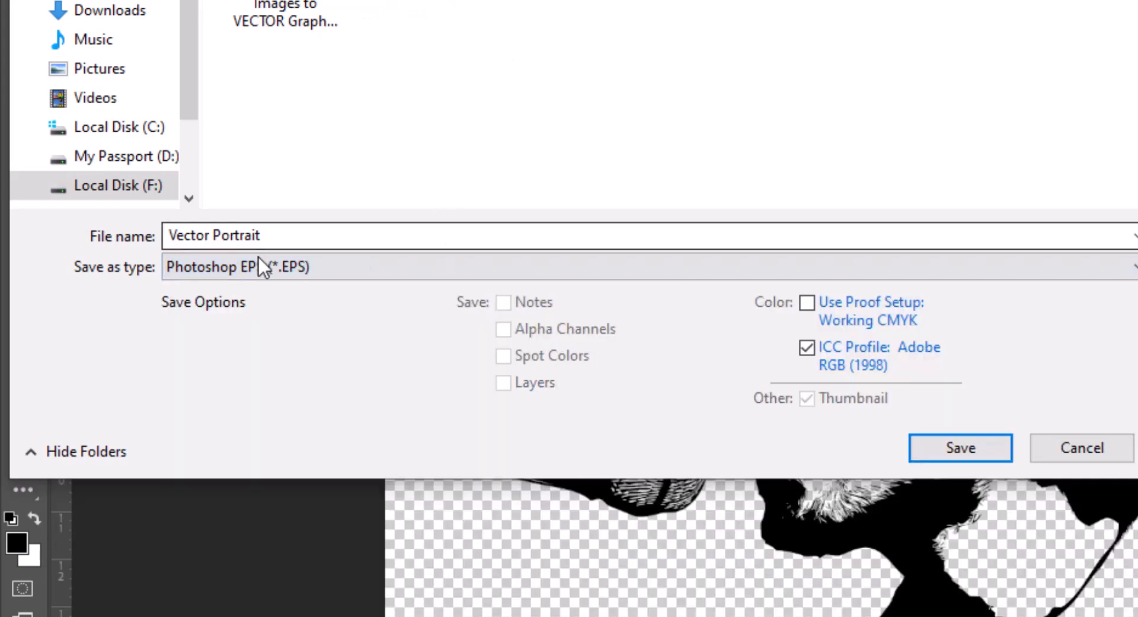
pyautogui.click(955, 441)
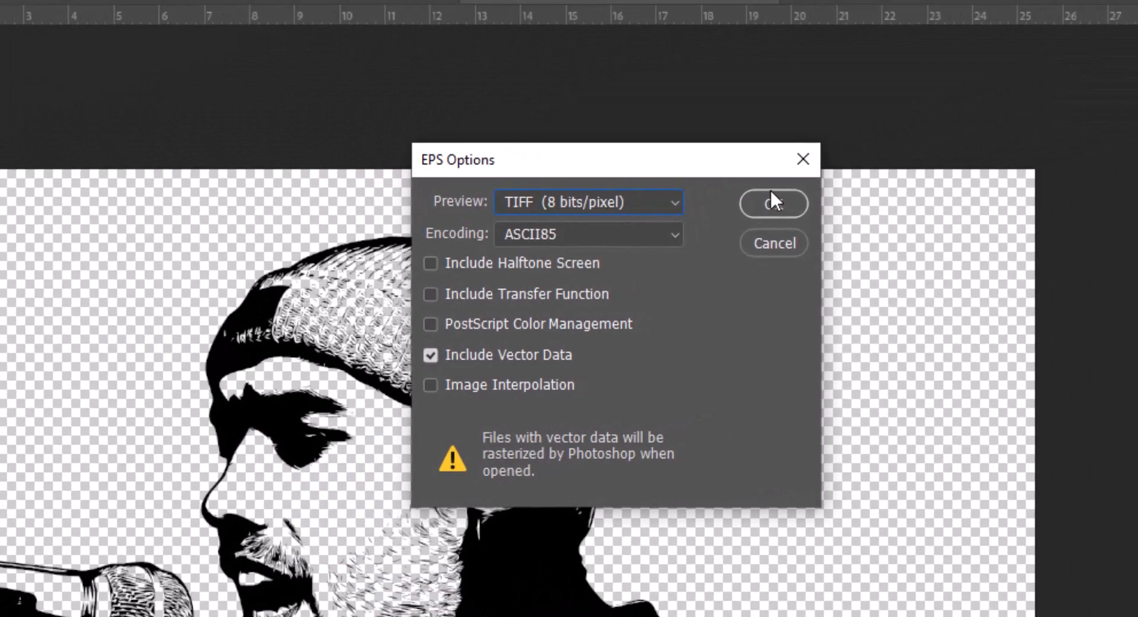
pyautogui.click(771, 201)
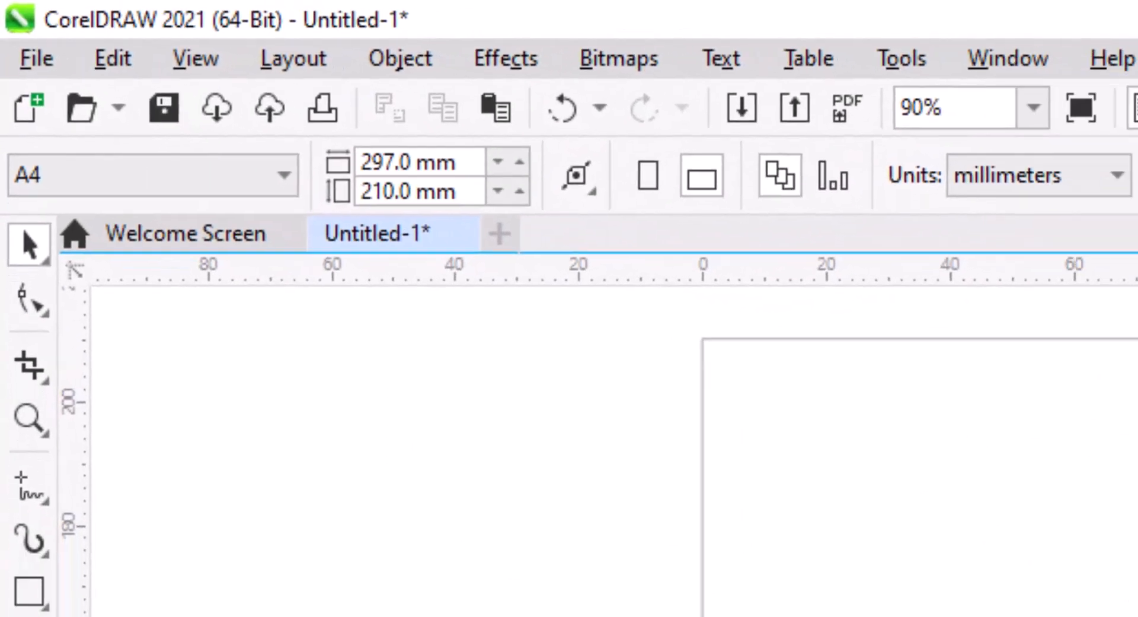
# - In CorelDRAW, select the portrait curve and recolor its fill to red, followed by blue
pyautogui.click(677, 380)
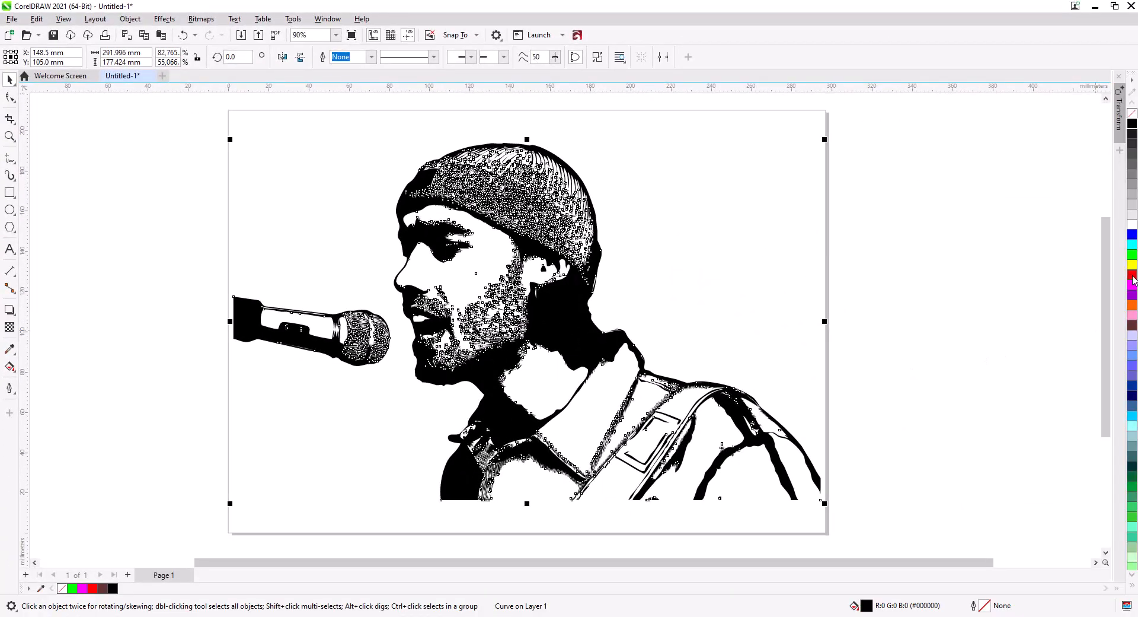
pyautogui.click(1133, 276)
pyautogui.click(829, 328)
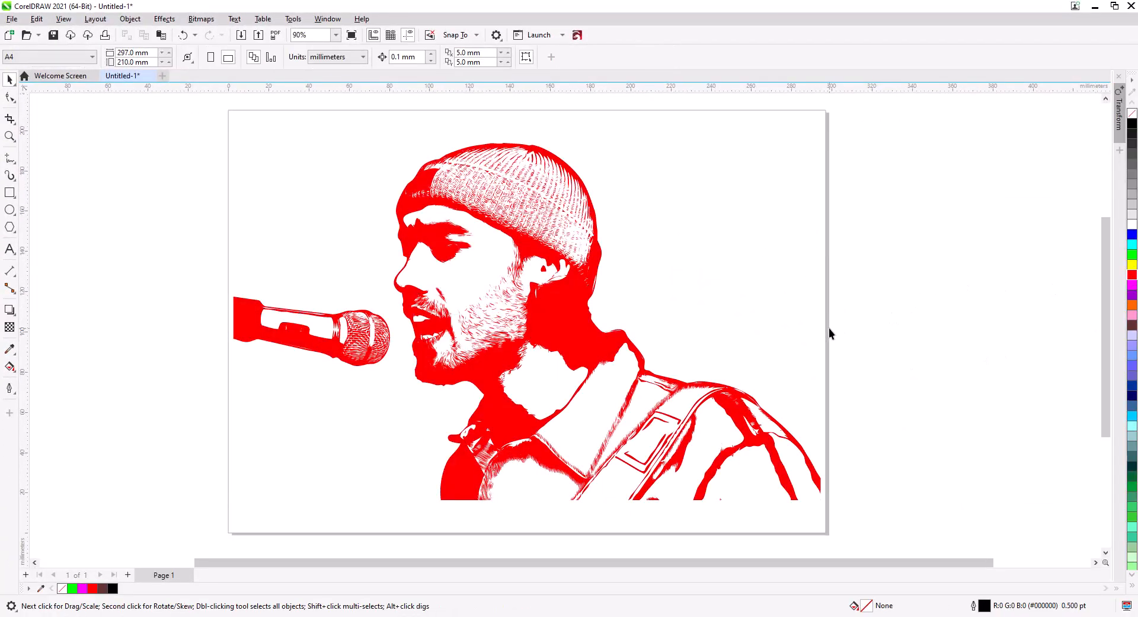
pyautogui.click(554, 311)
pyautogui.click(1133, 235)
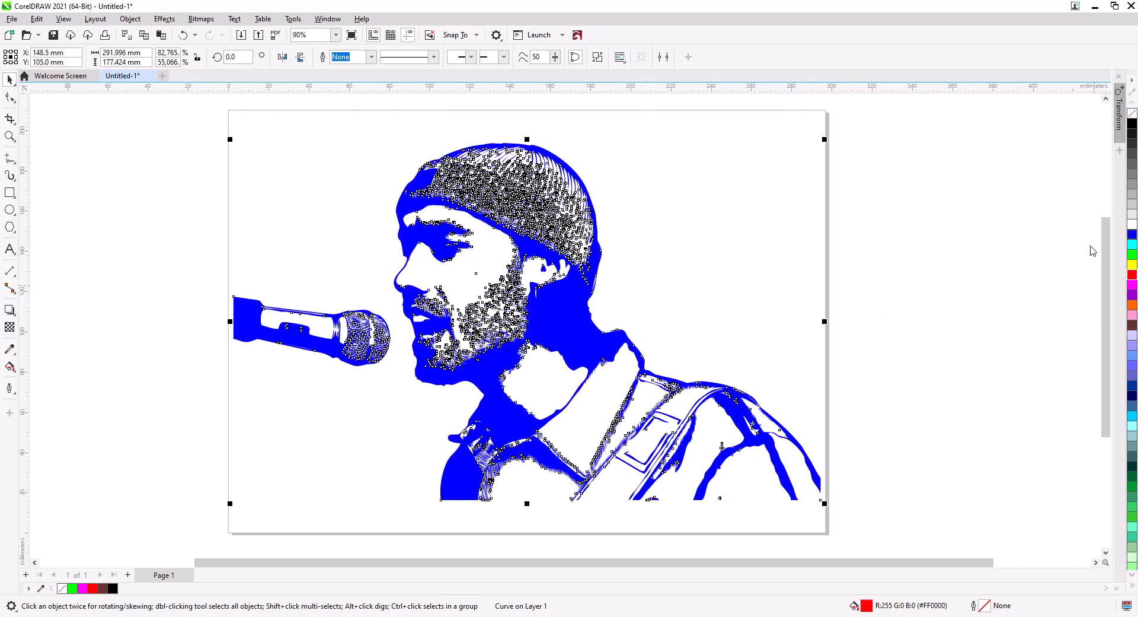
pyautogui.click(834, 254)
# - Apply a fountain fill to the portrait from blue at the lower collar to red (FF2626) behind the head
pyautogui.click(582, 336)
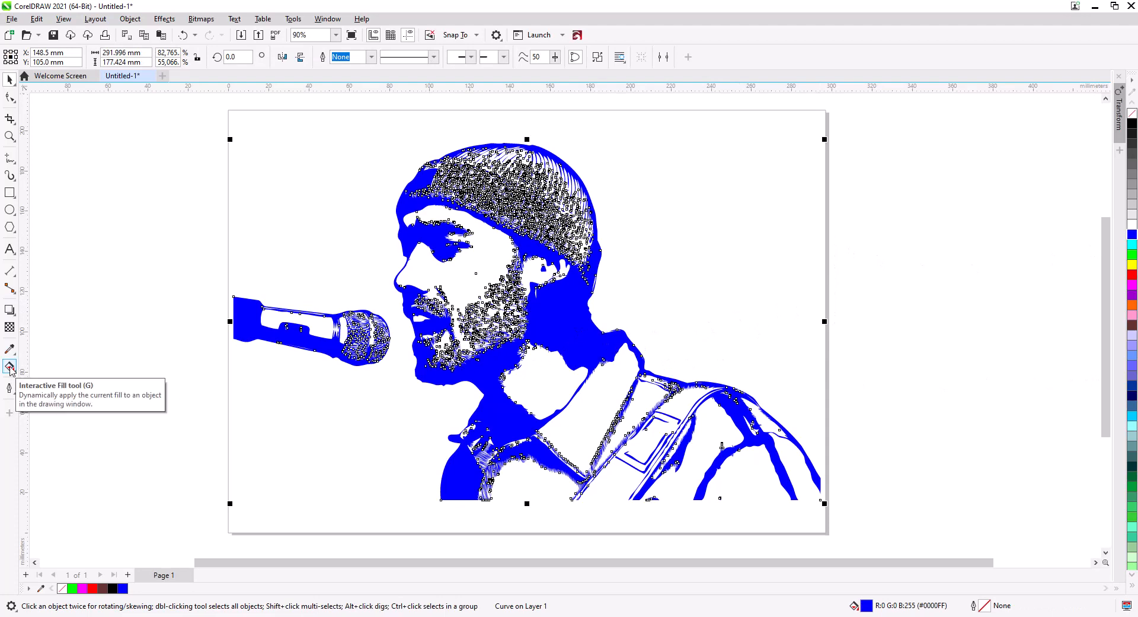
pyautogui.moveTo(452, 484); pyautogui.dragTo(624, 243)
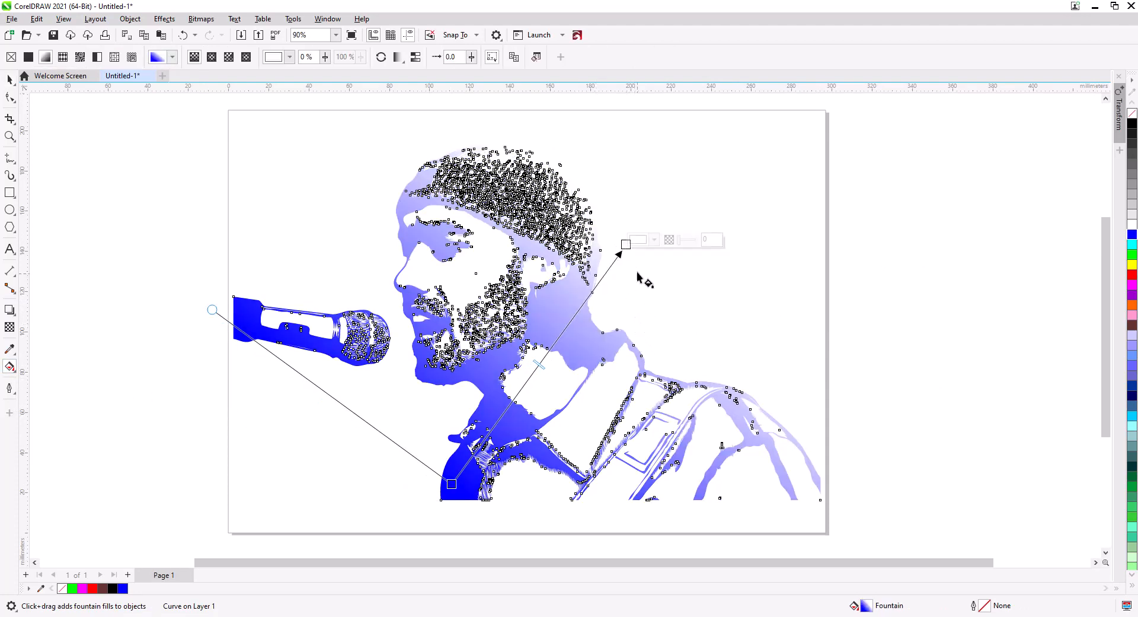
pyautogui.click(655, 239)
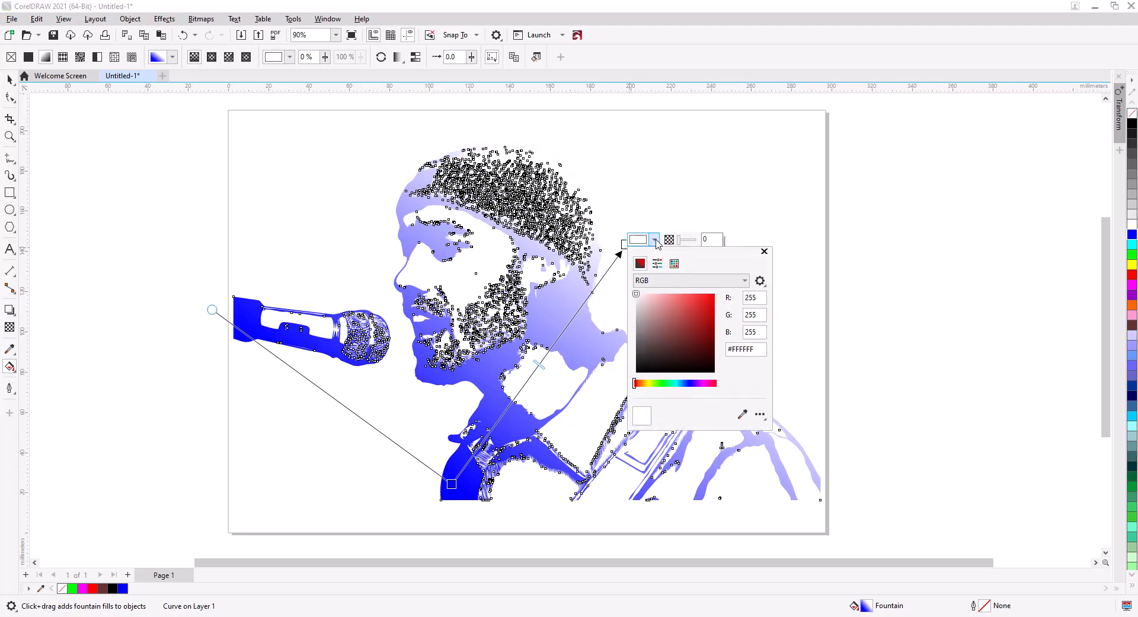
pyautogui.moveTo(689, 310); pyautogui.dragTo(703, 298)
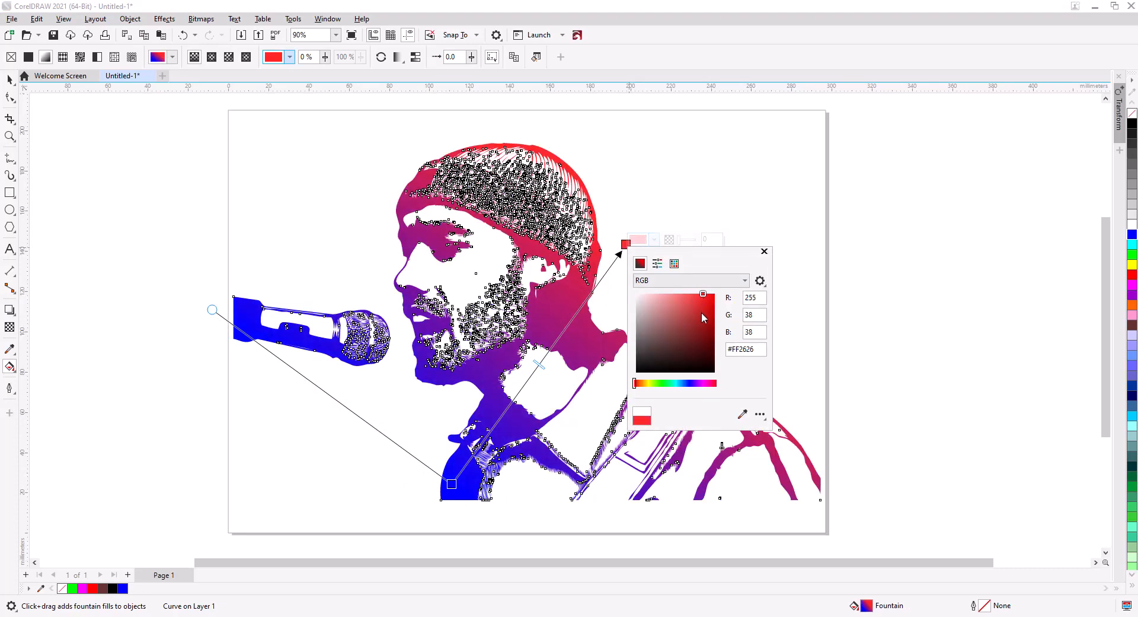
pyautogui.click(764, 251)
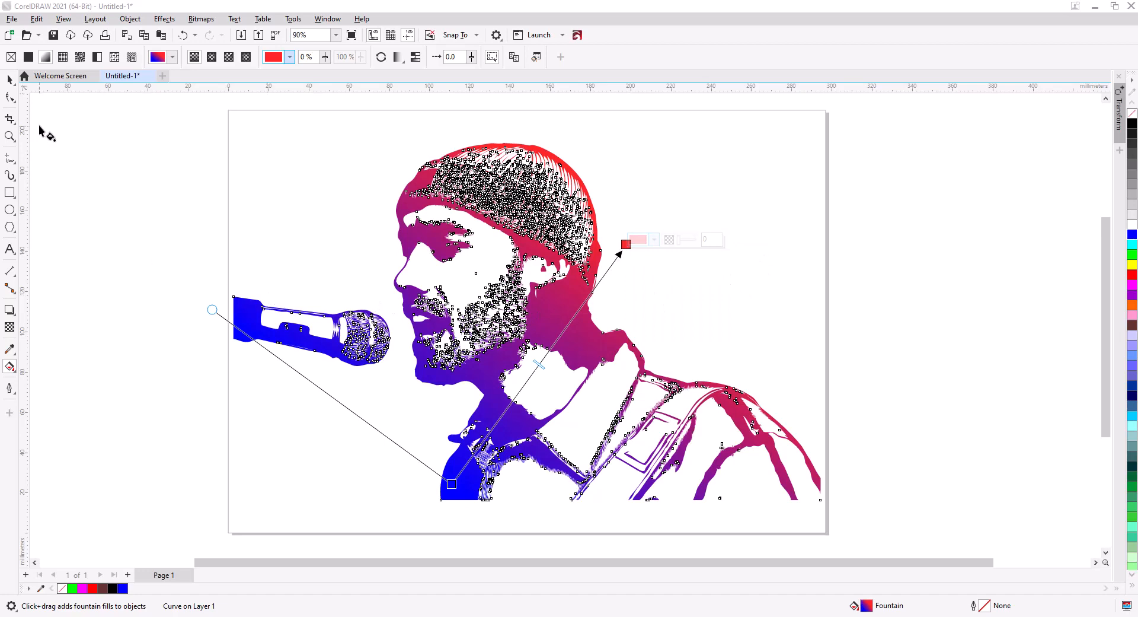
# - Finish editing the fountain fill and deselect the portrait curve
pyautogui.click(10, 78)
pyautogui.click(140, 254)
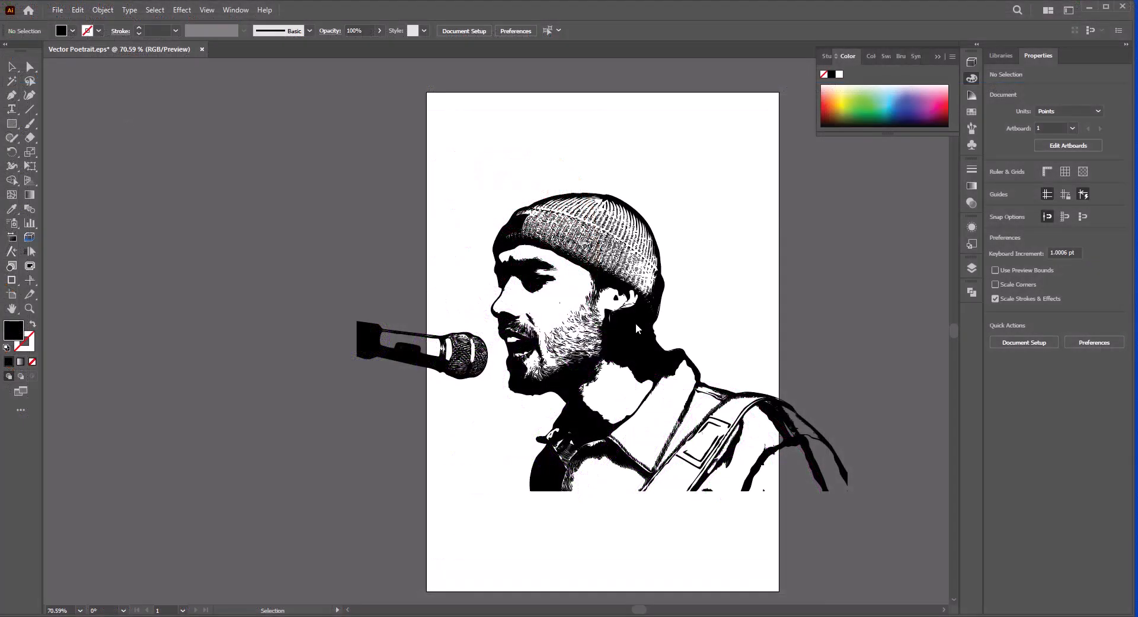
# - In Illustrator, select the portrait group and set its fill color to red (EF0000)
pyautogui.click(634, 365)
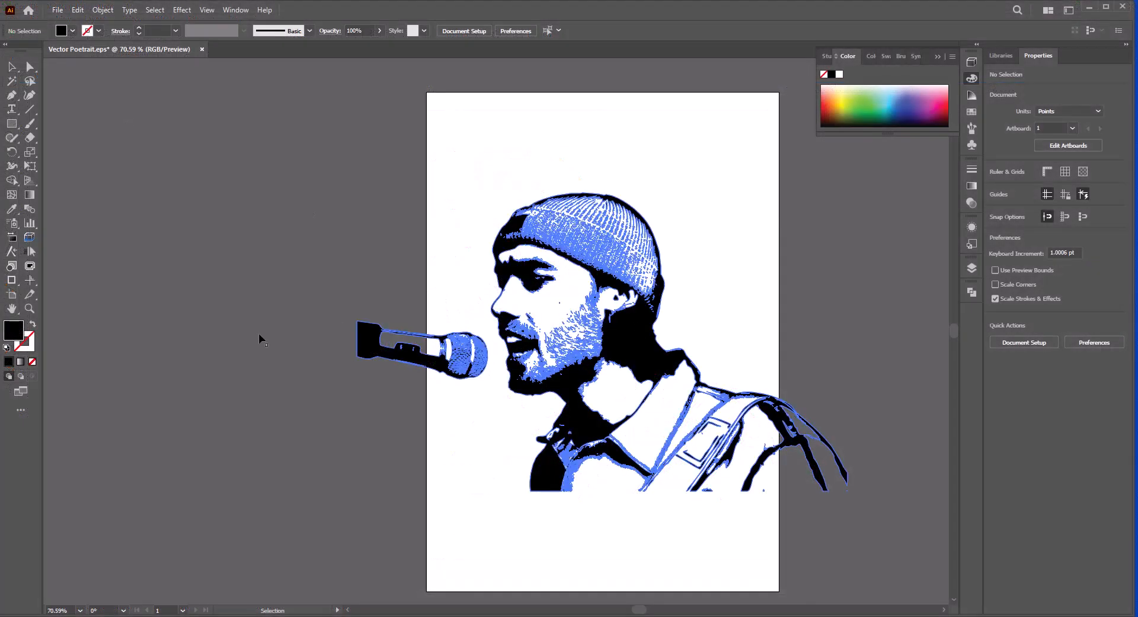
pyautogui.doubleClick(14, 330)
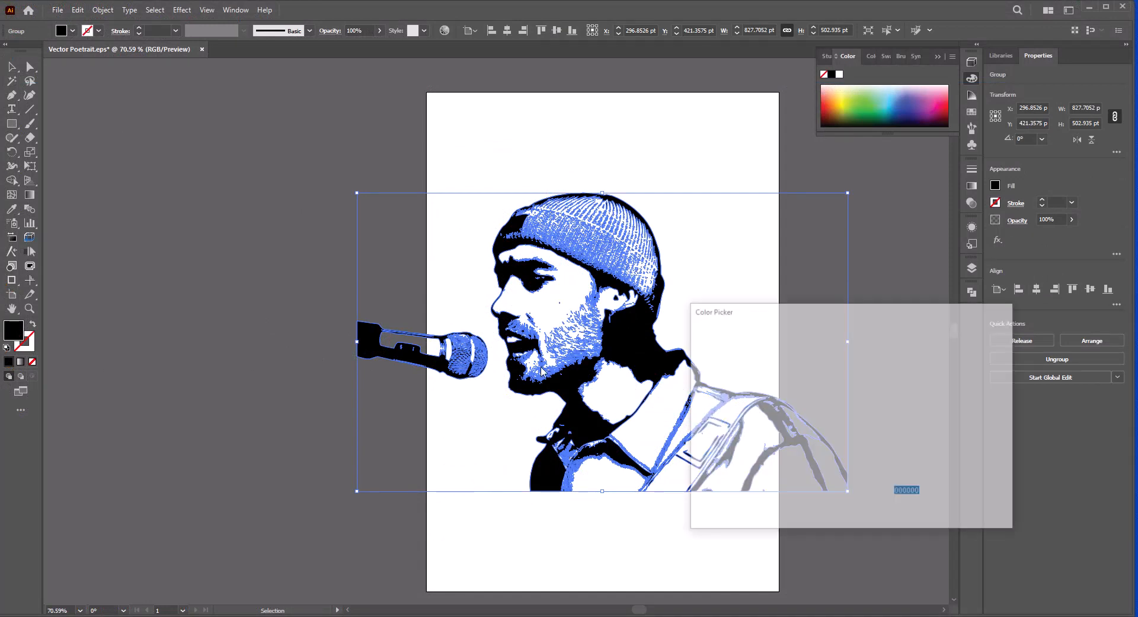
pyautogui.moveTo(830, 391); pyautogui.dragTo(851, 366)
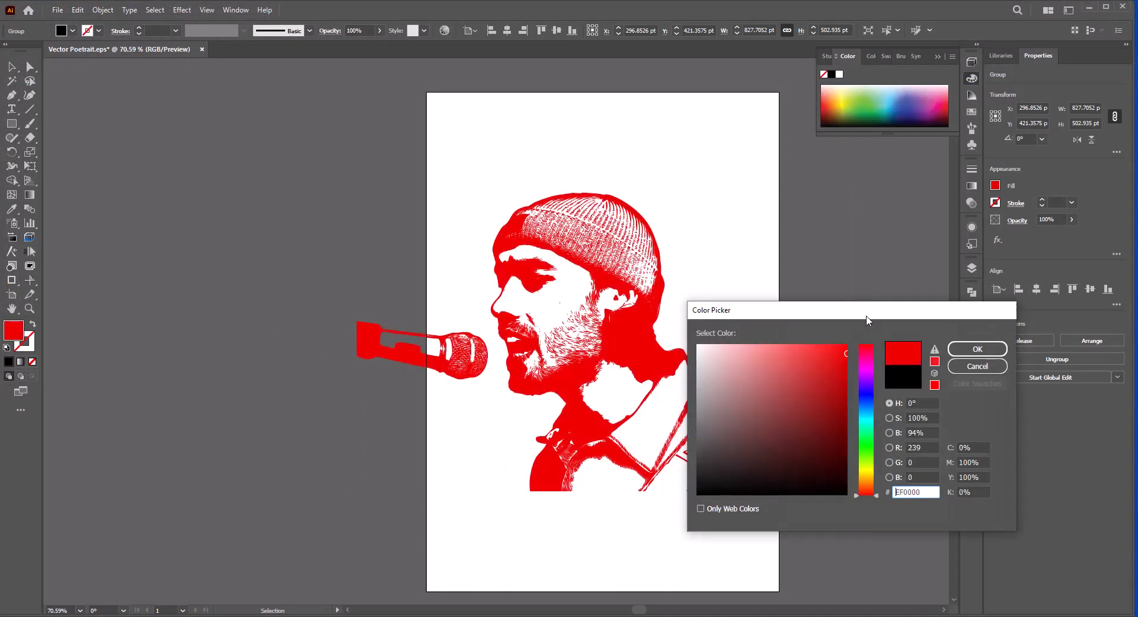
pyautogui.moveTo(853, 310); pyautogui.dragTo(955, 249)
pyautogui.moveTo(968, 307); pyautogui.dragTo(986, 448)
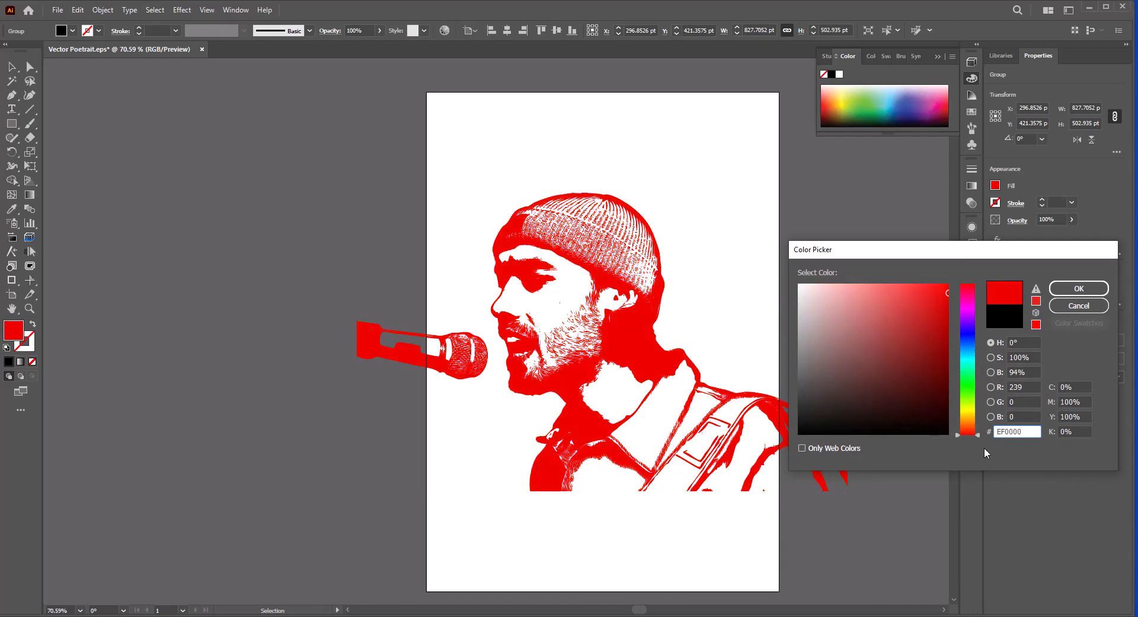
pyautogui.click(1079, 288)
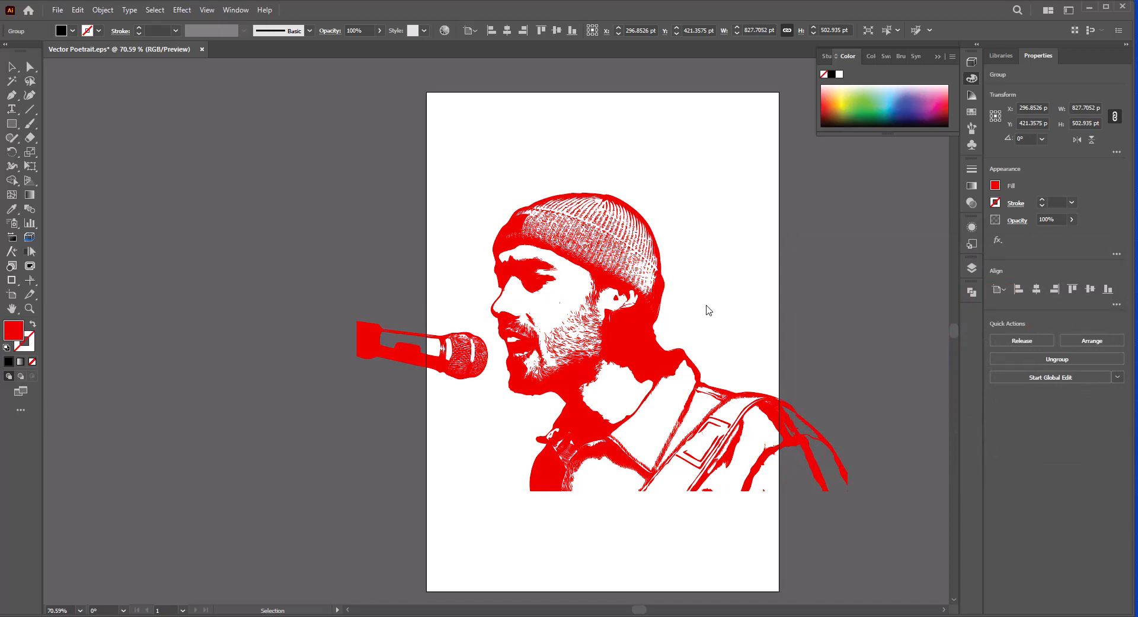